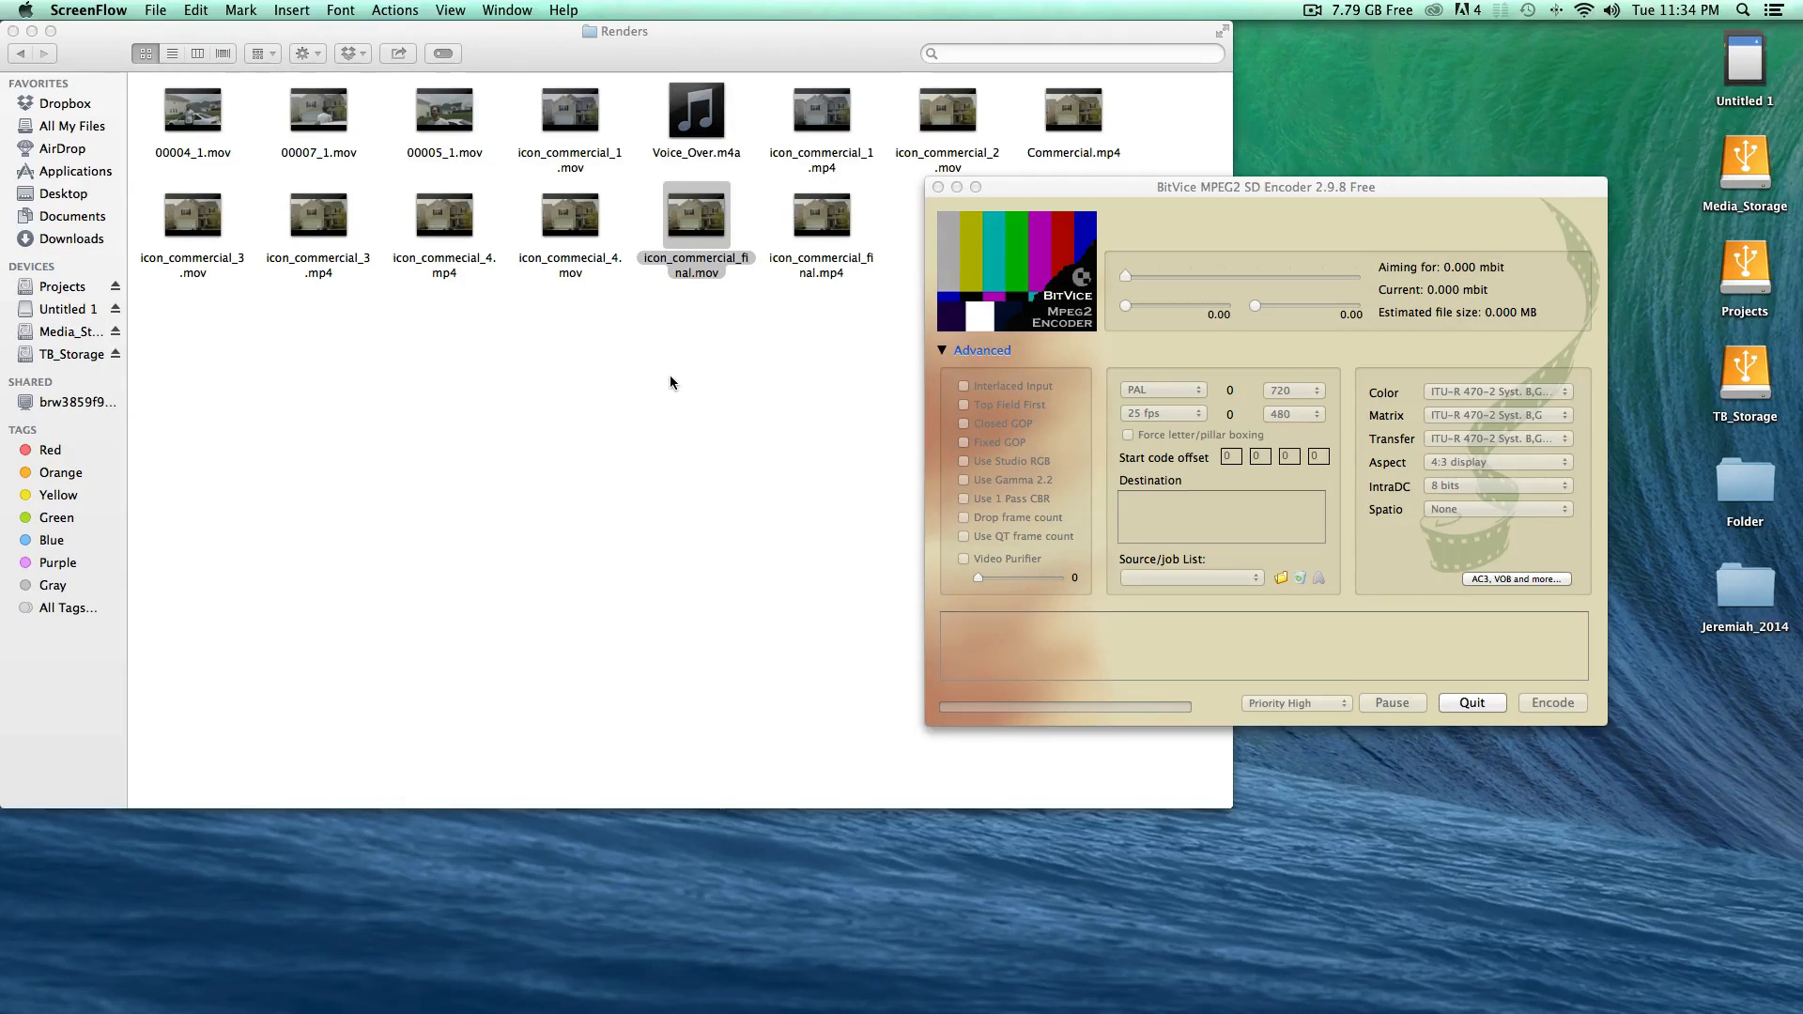
drag(1051, 189, 1079, 184)
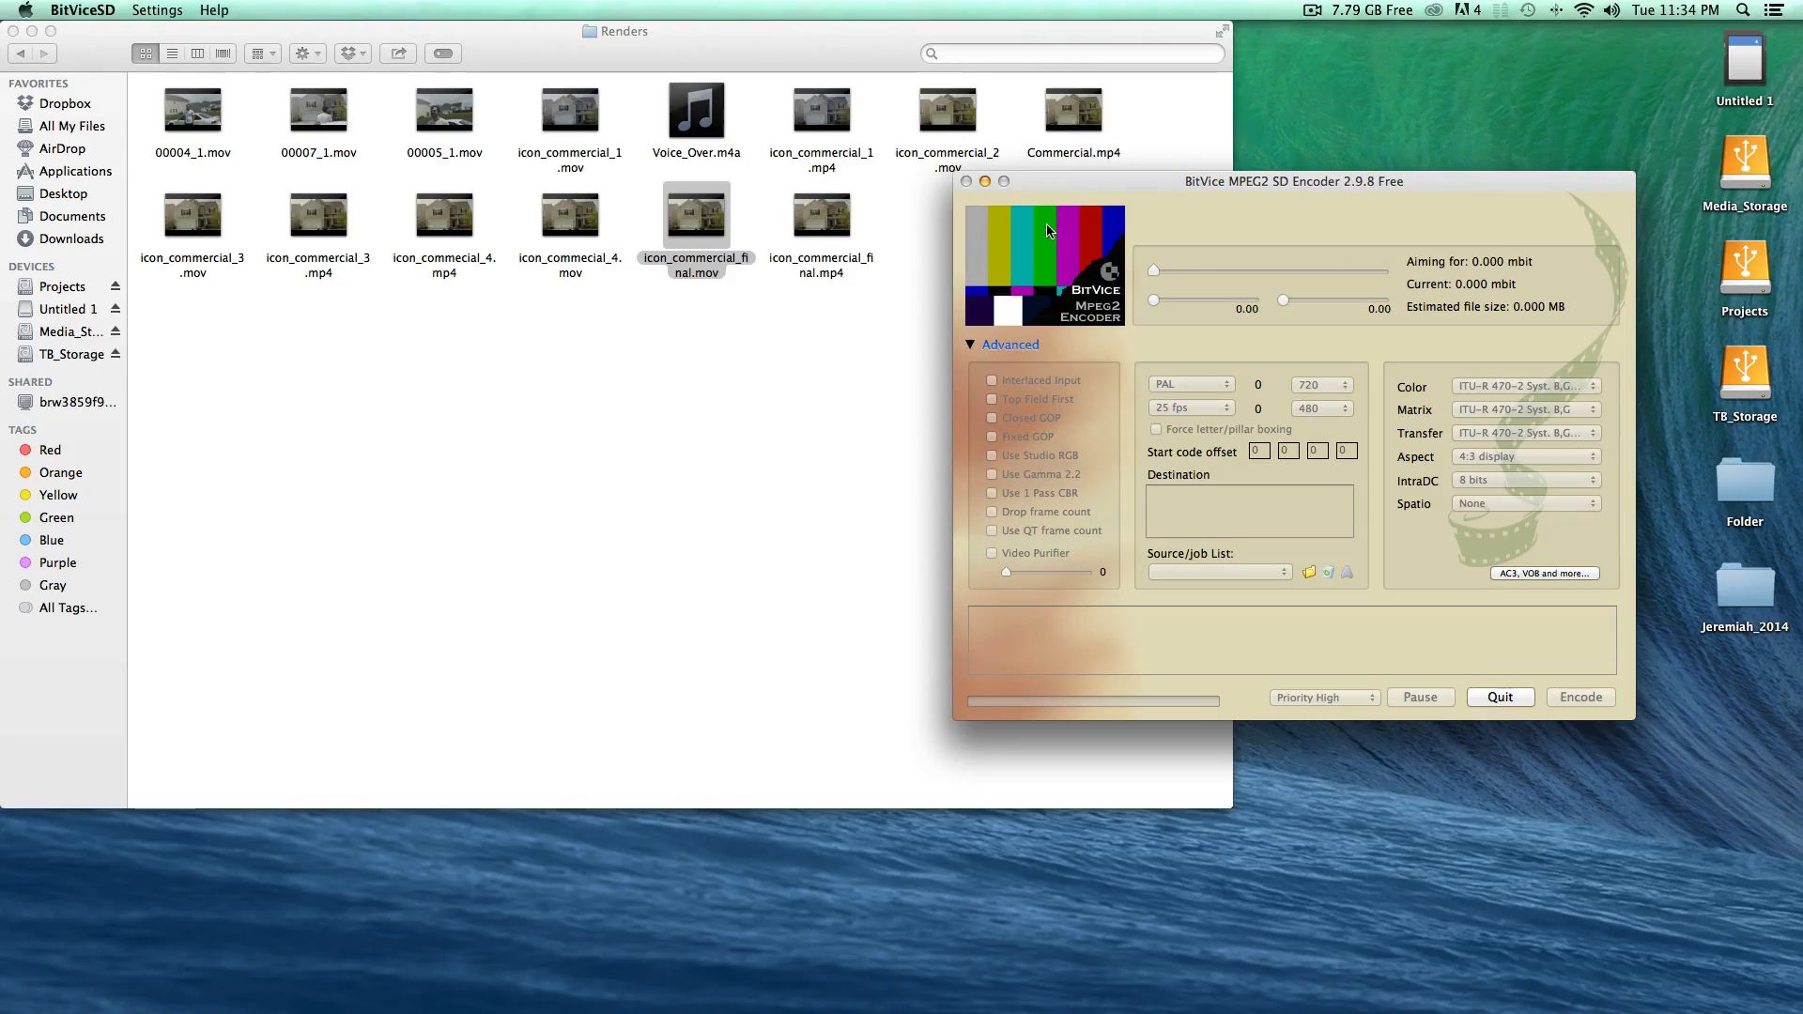
drag(1159, 173, 1300, 154)
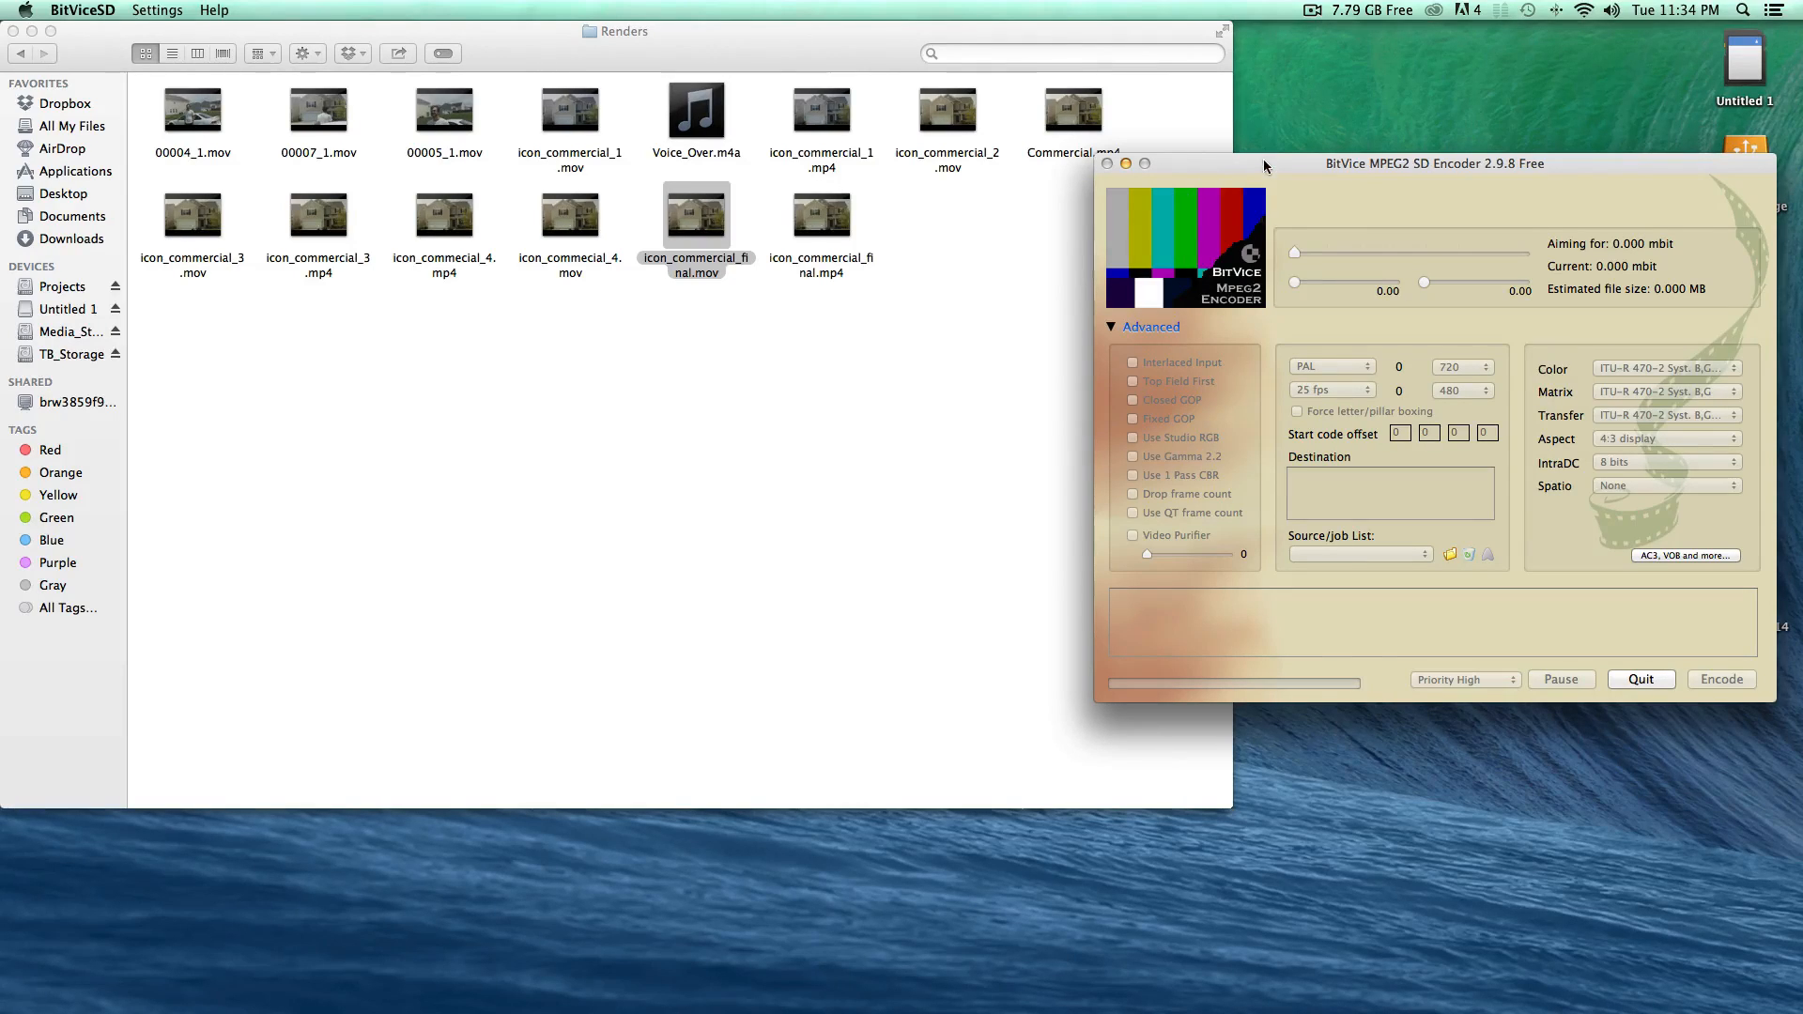
drag(1265, 160, 1281, 144)
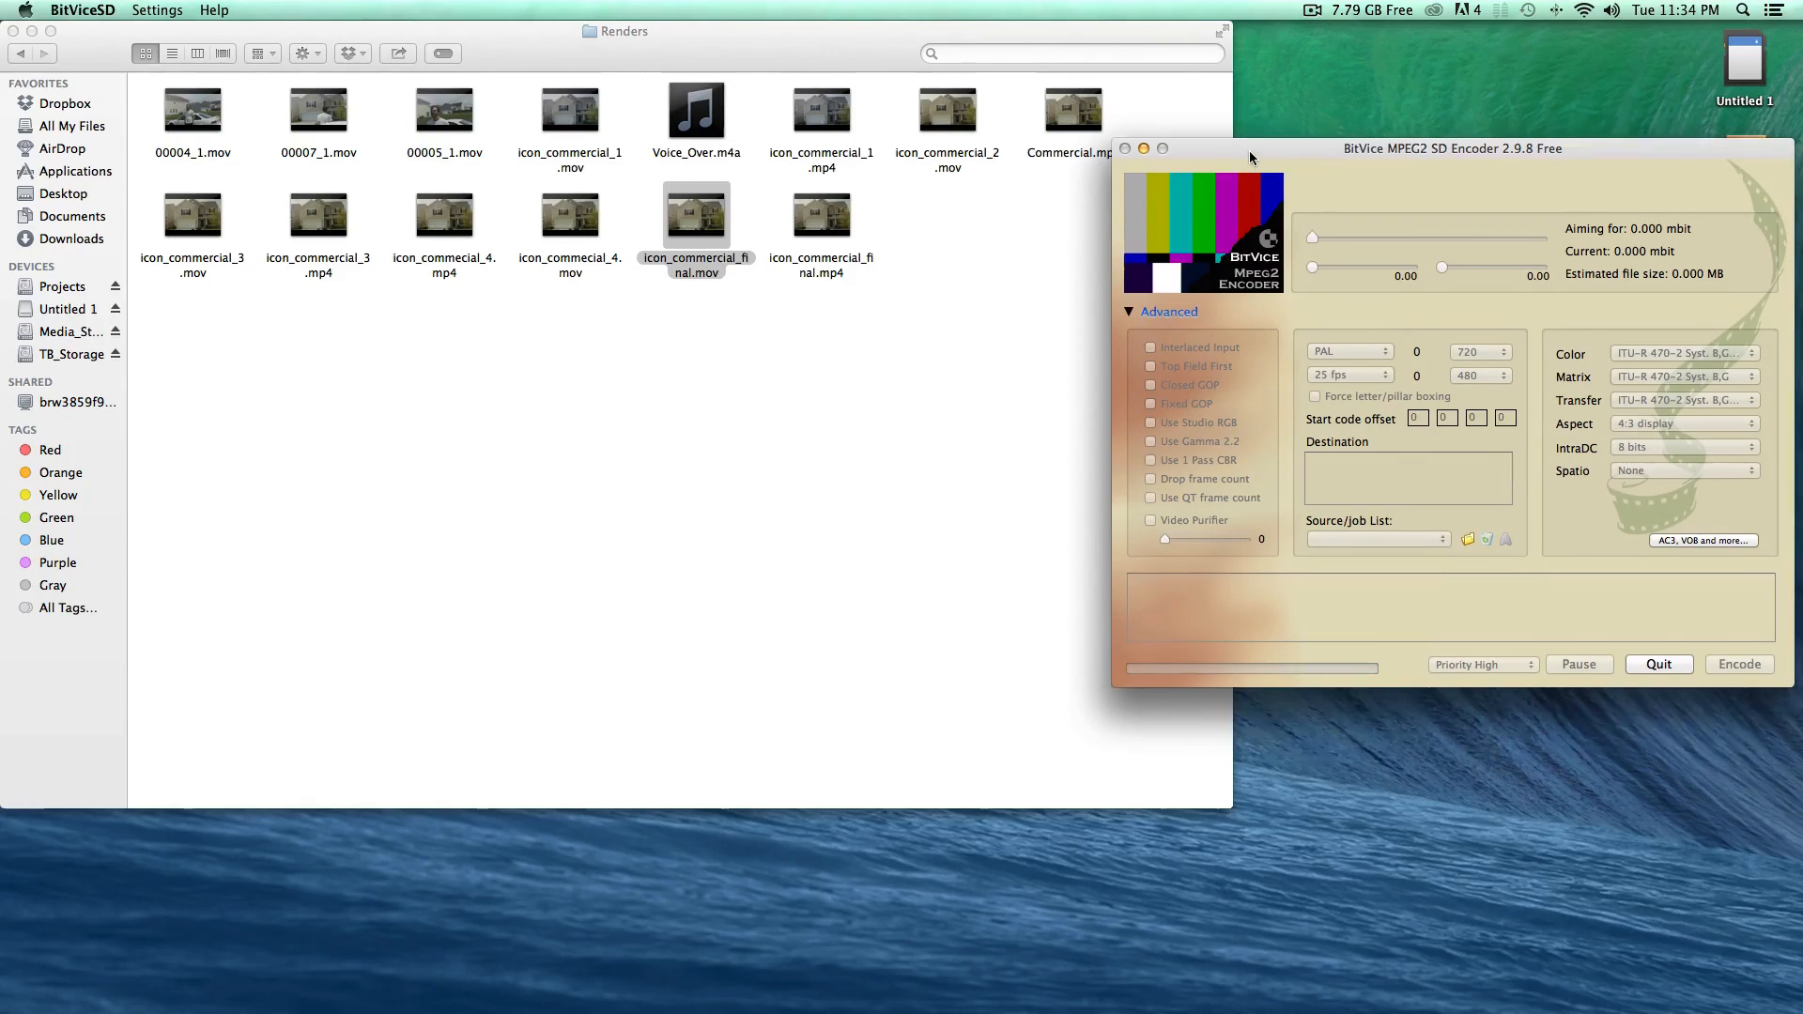
drag(1249, 151, 1135, 193)
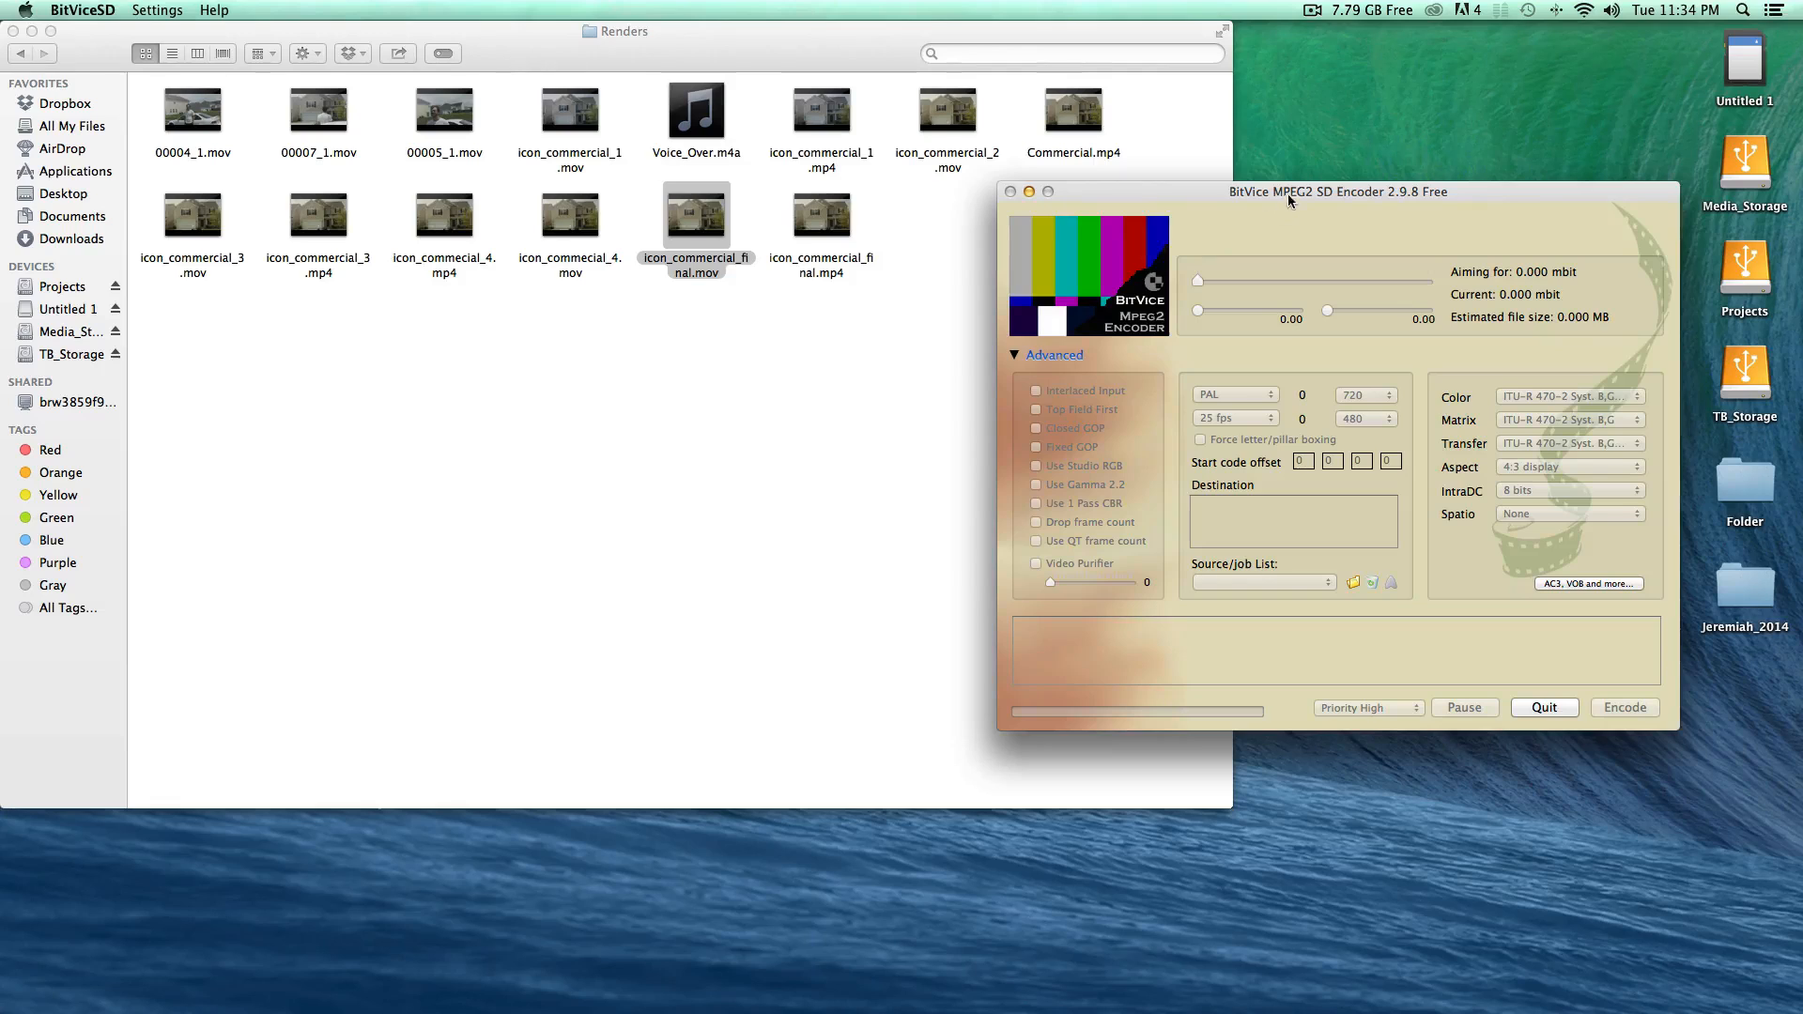
drag(1288, 193, 1272, 188)
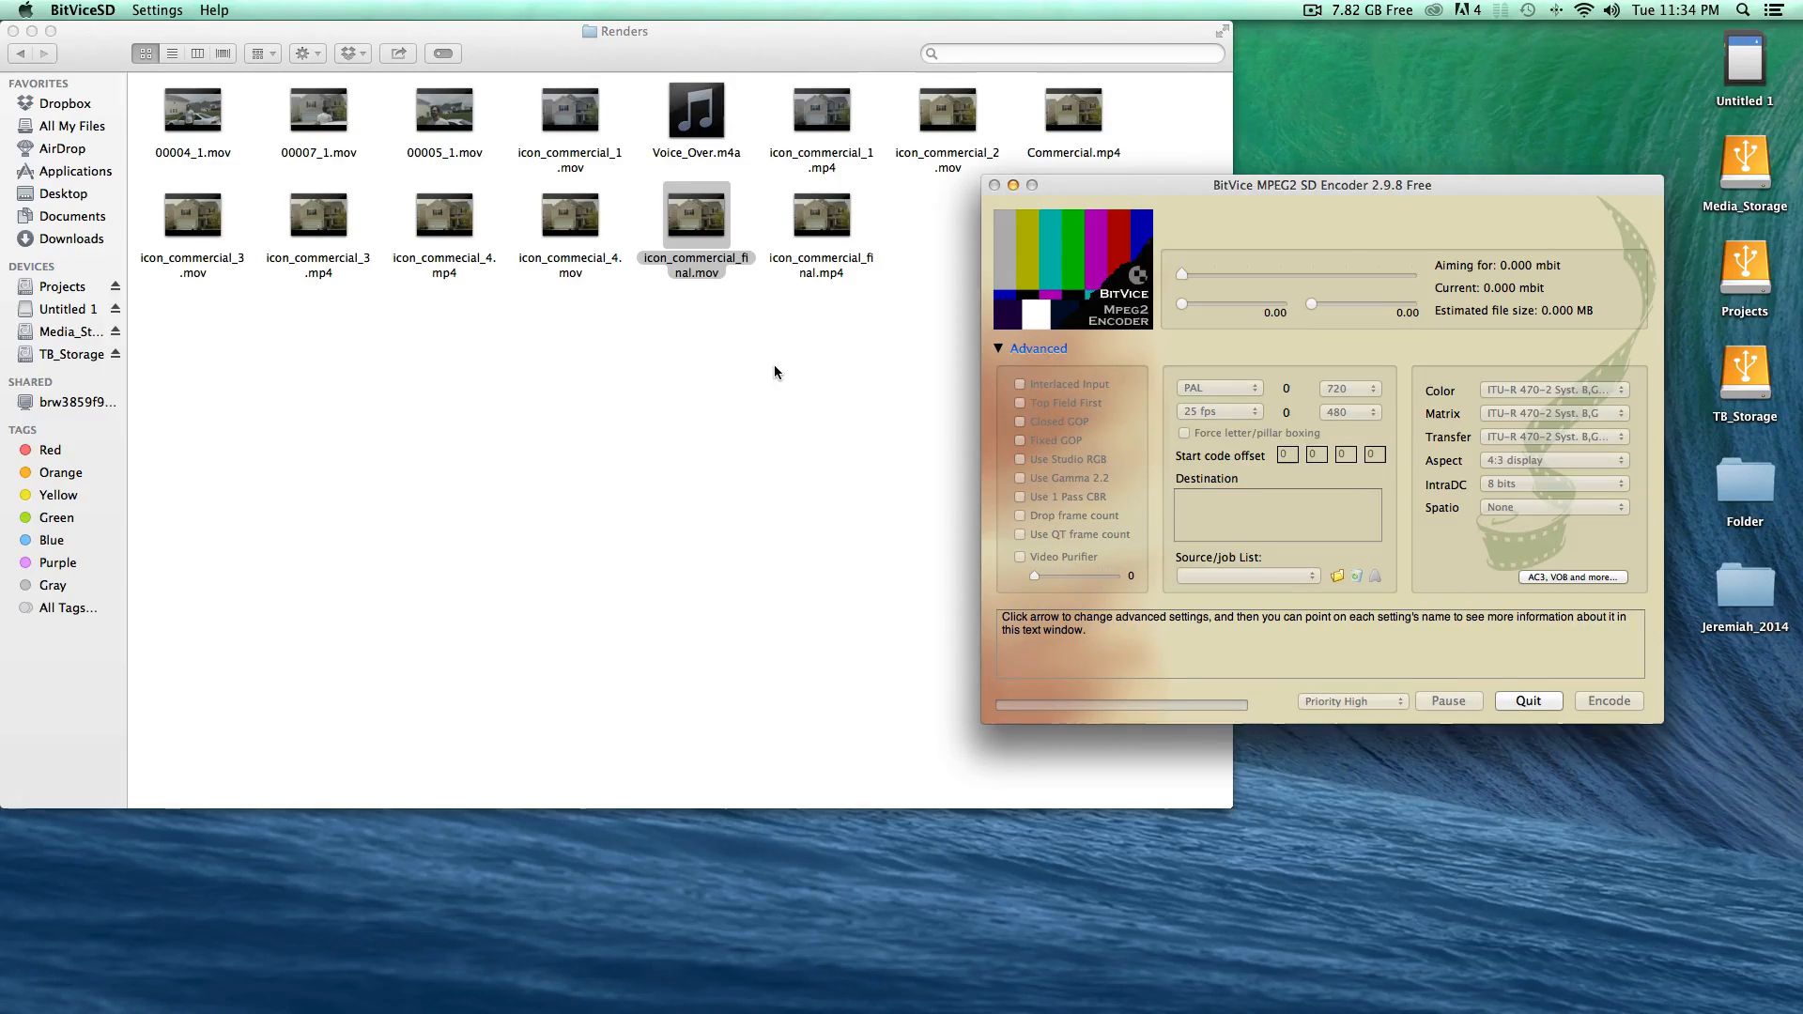
Step: Load icon_commercial_final.mov into the encoder and set its output to icon_commercial_final.m2v on the Desktop
drag(674, 230, 1259, 507)
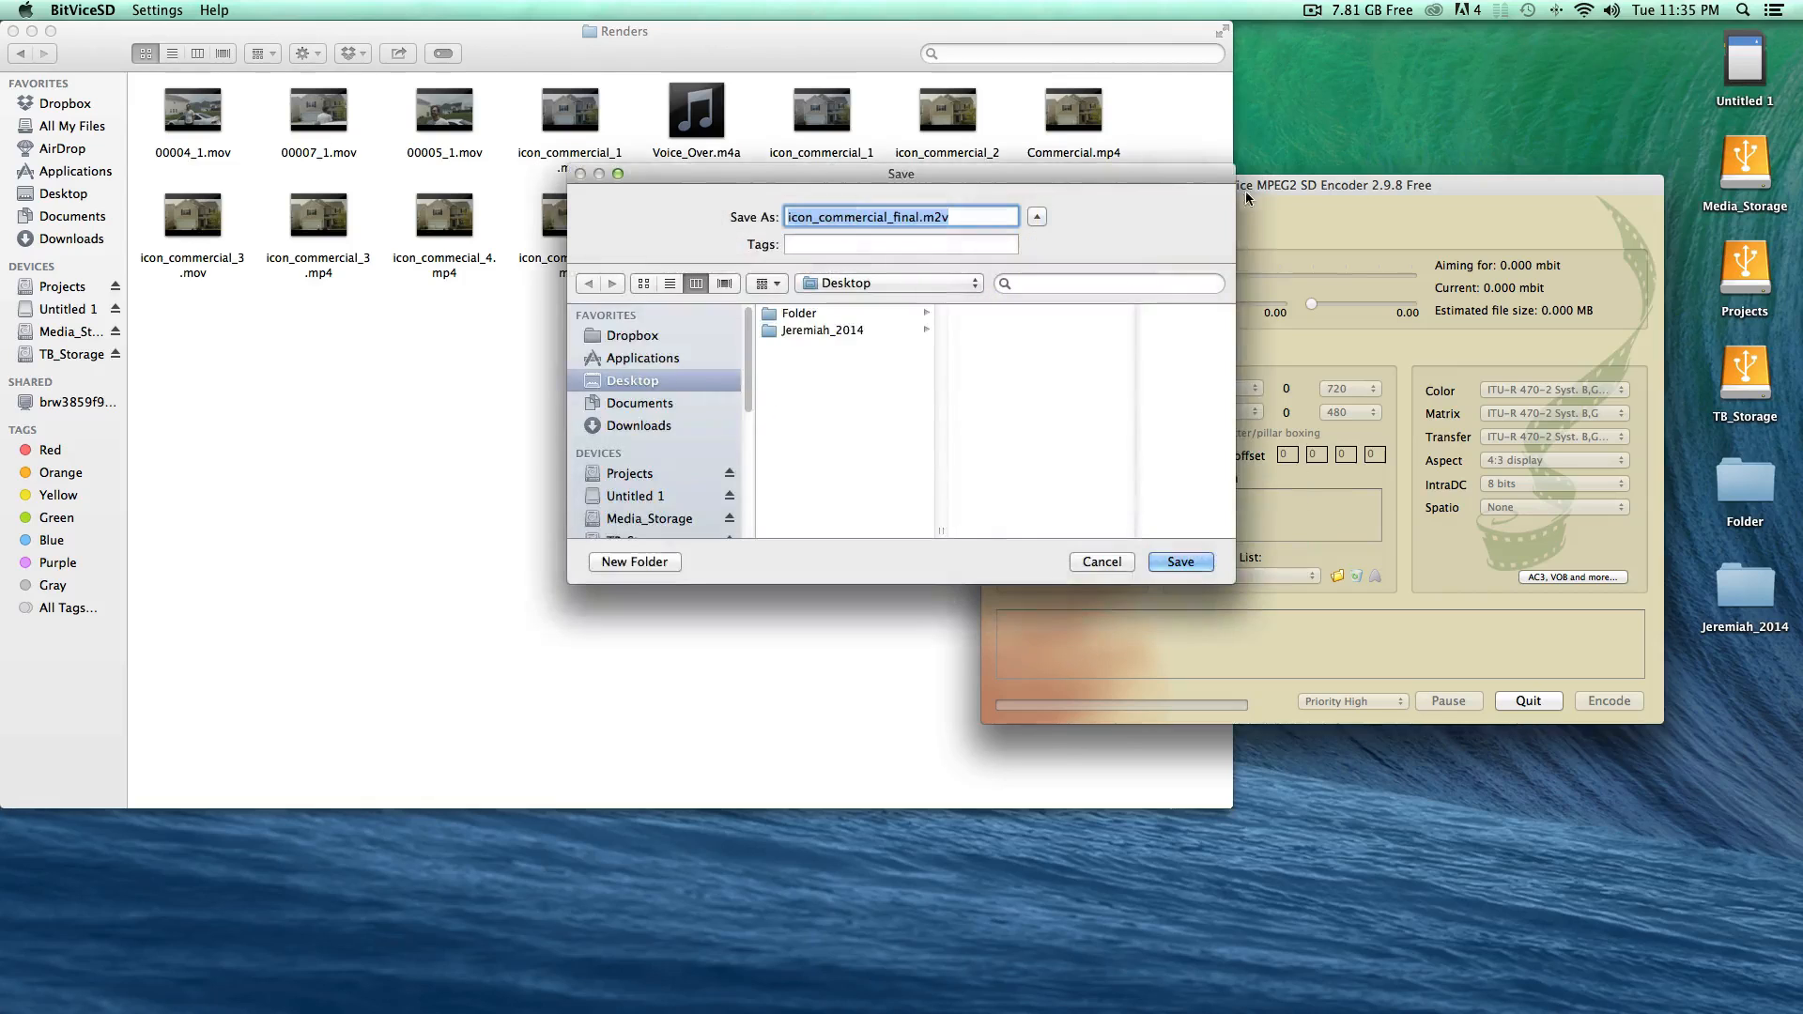
click(1182, 566)
drag(1270, 192, 620, 77)
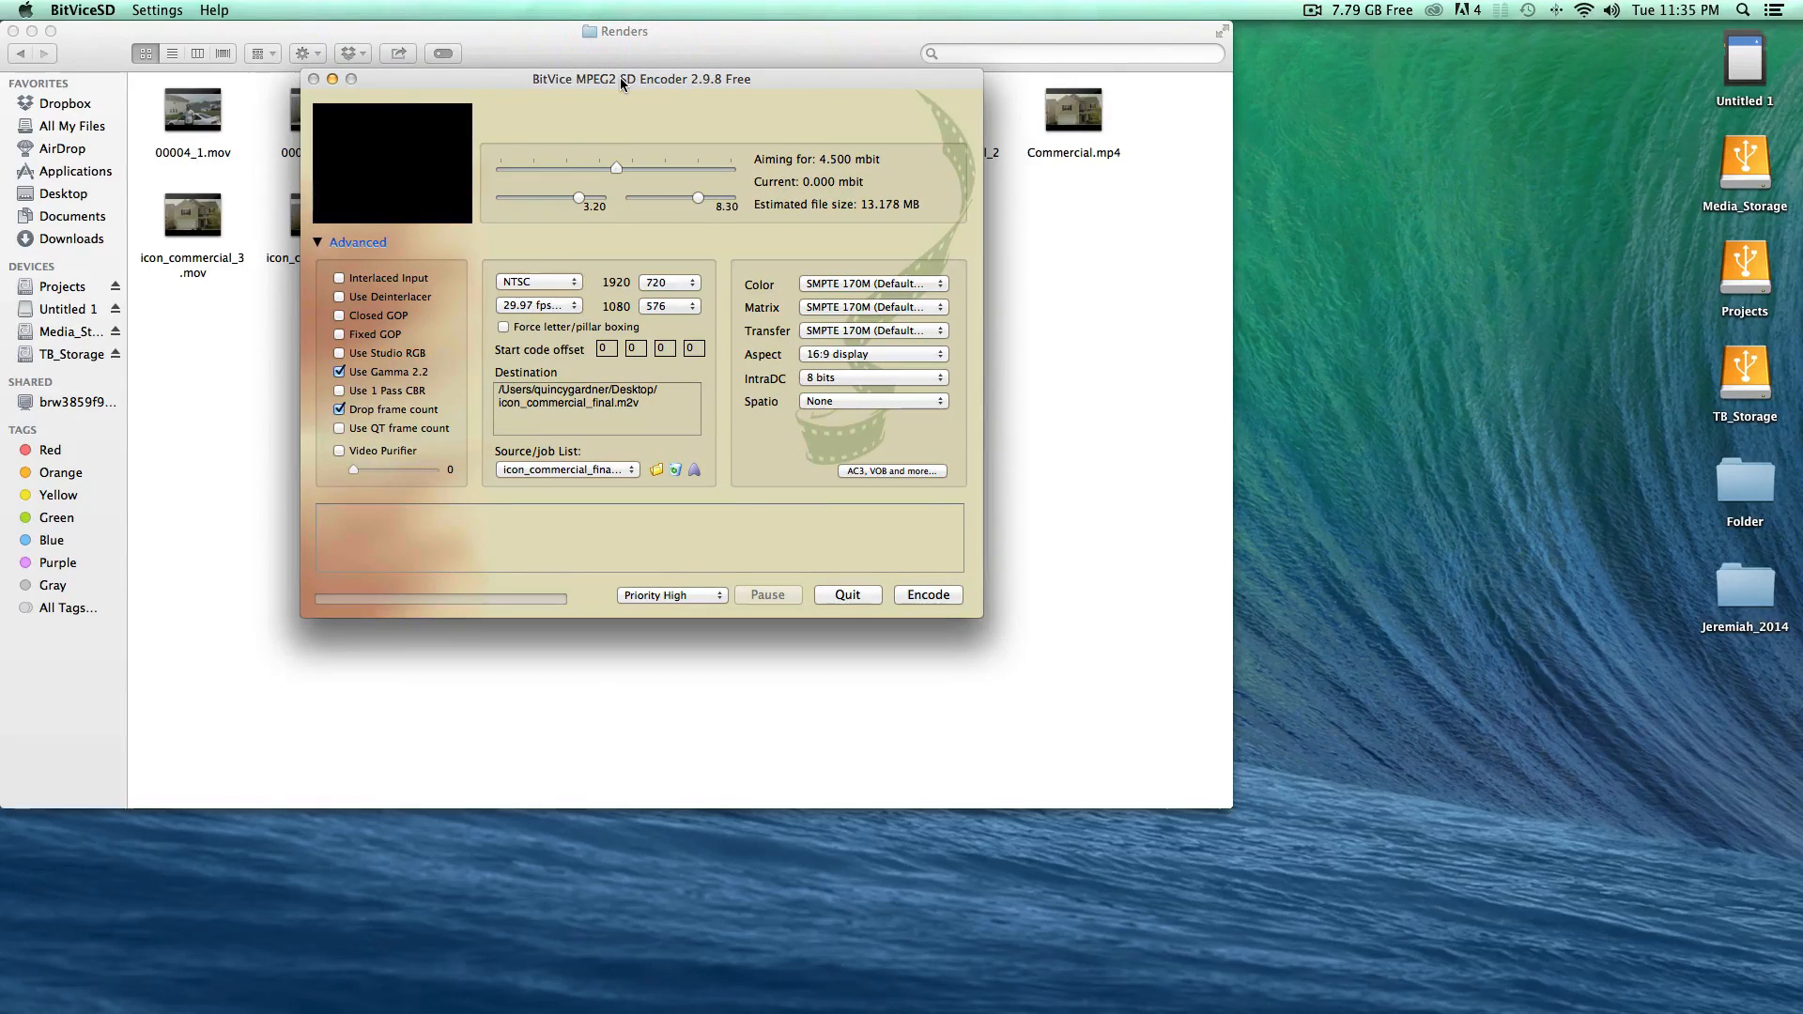
Step: Turn off the Drop frame count option in the advanced encoder settings
mouse_move(592, 334)
mouse_move(365, 423)
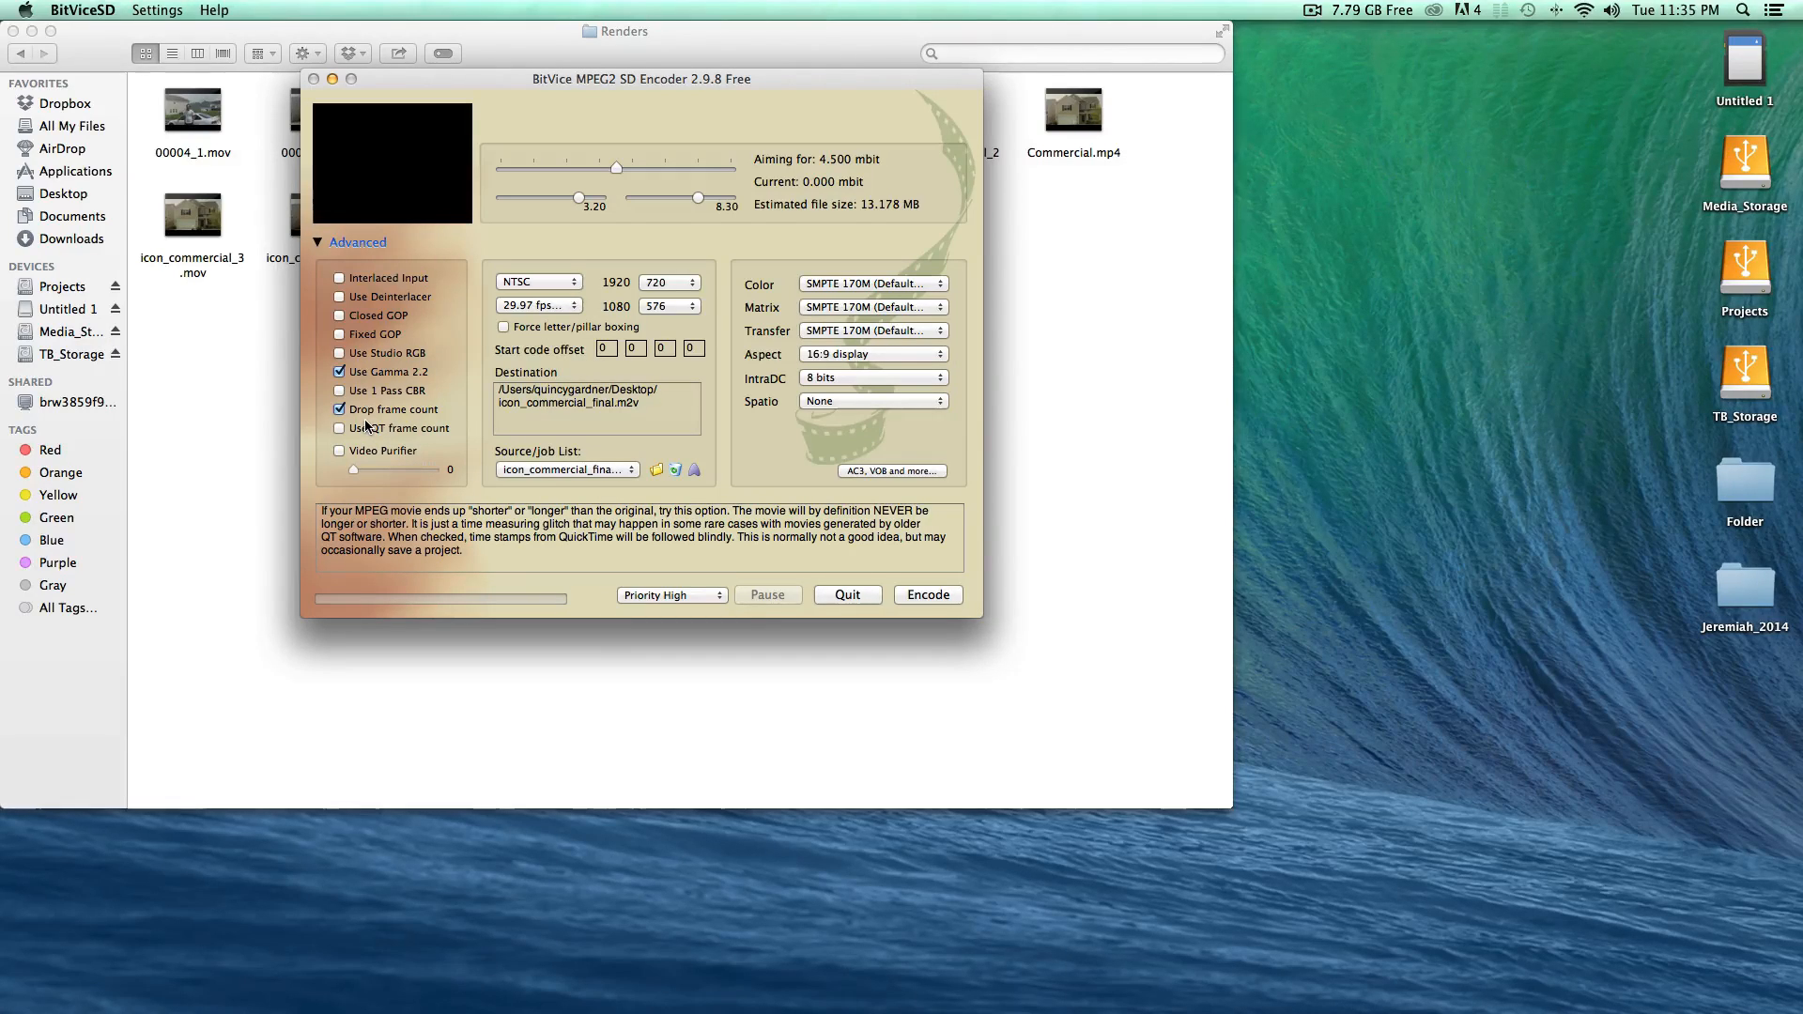
click(318, 242)
click(318, 242)
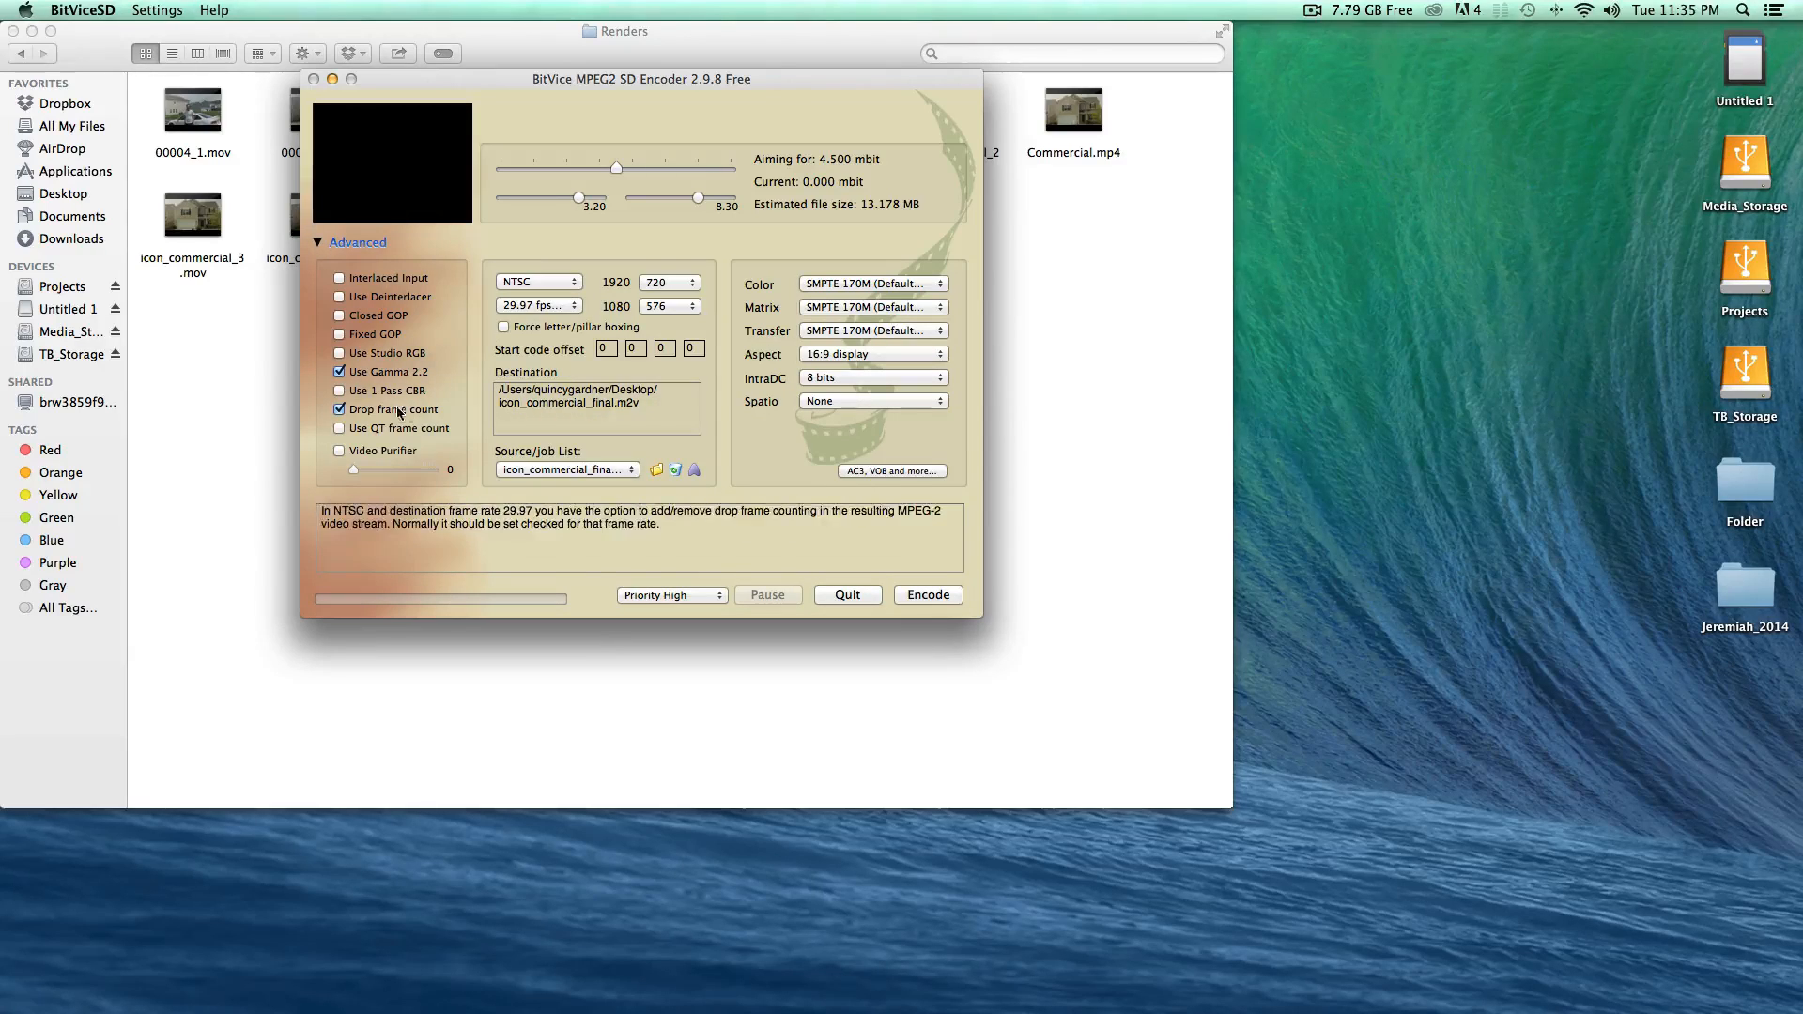
mouse_move(460, 429)
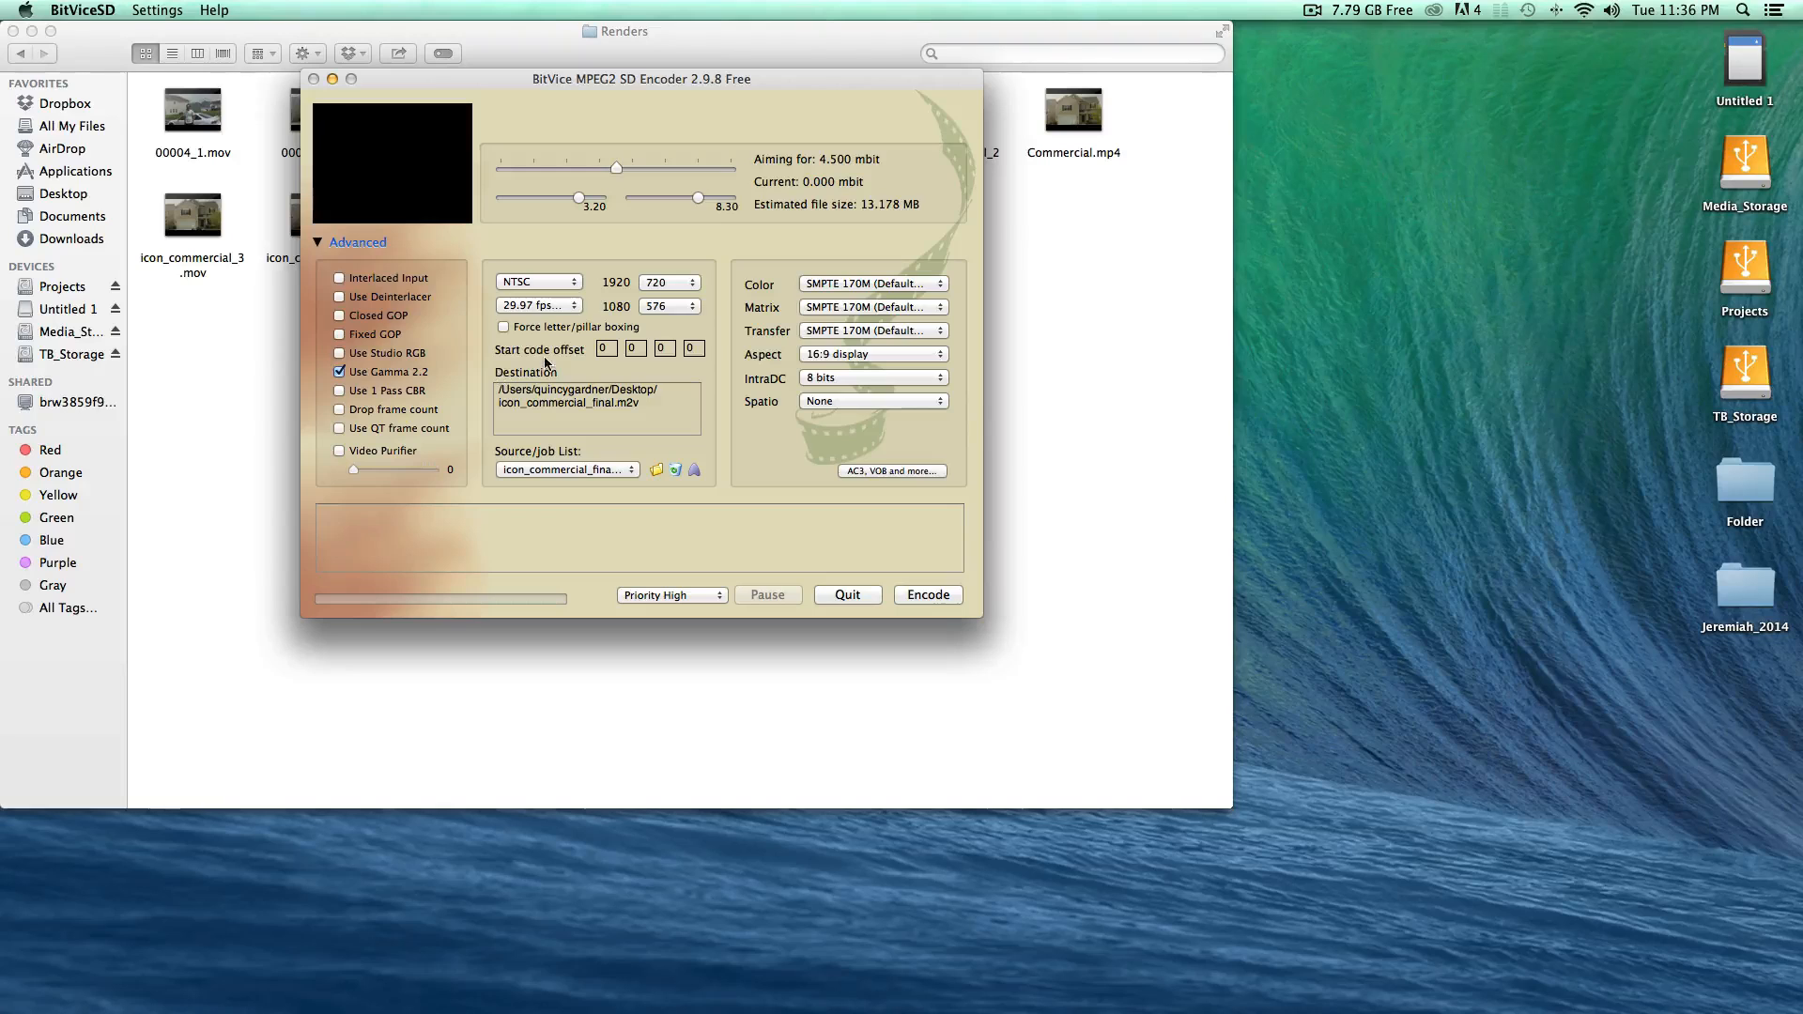
Step: Try to enable the Video Purifier filter, and return to editing the settings
click(352, 459)
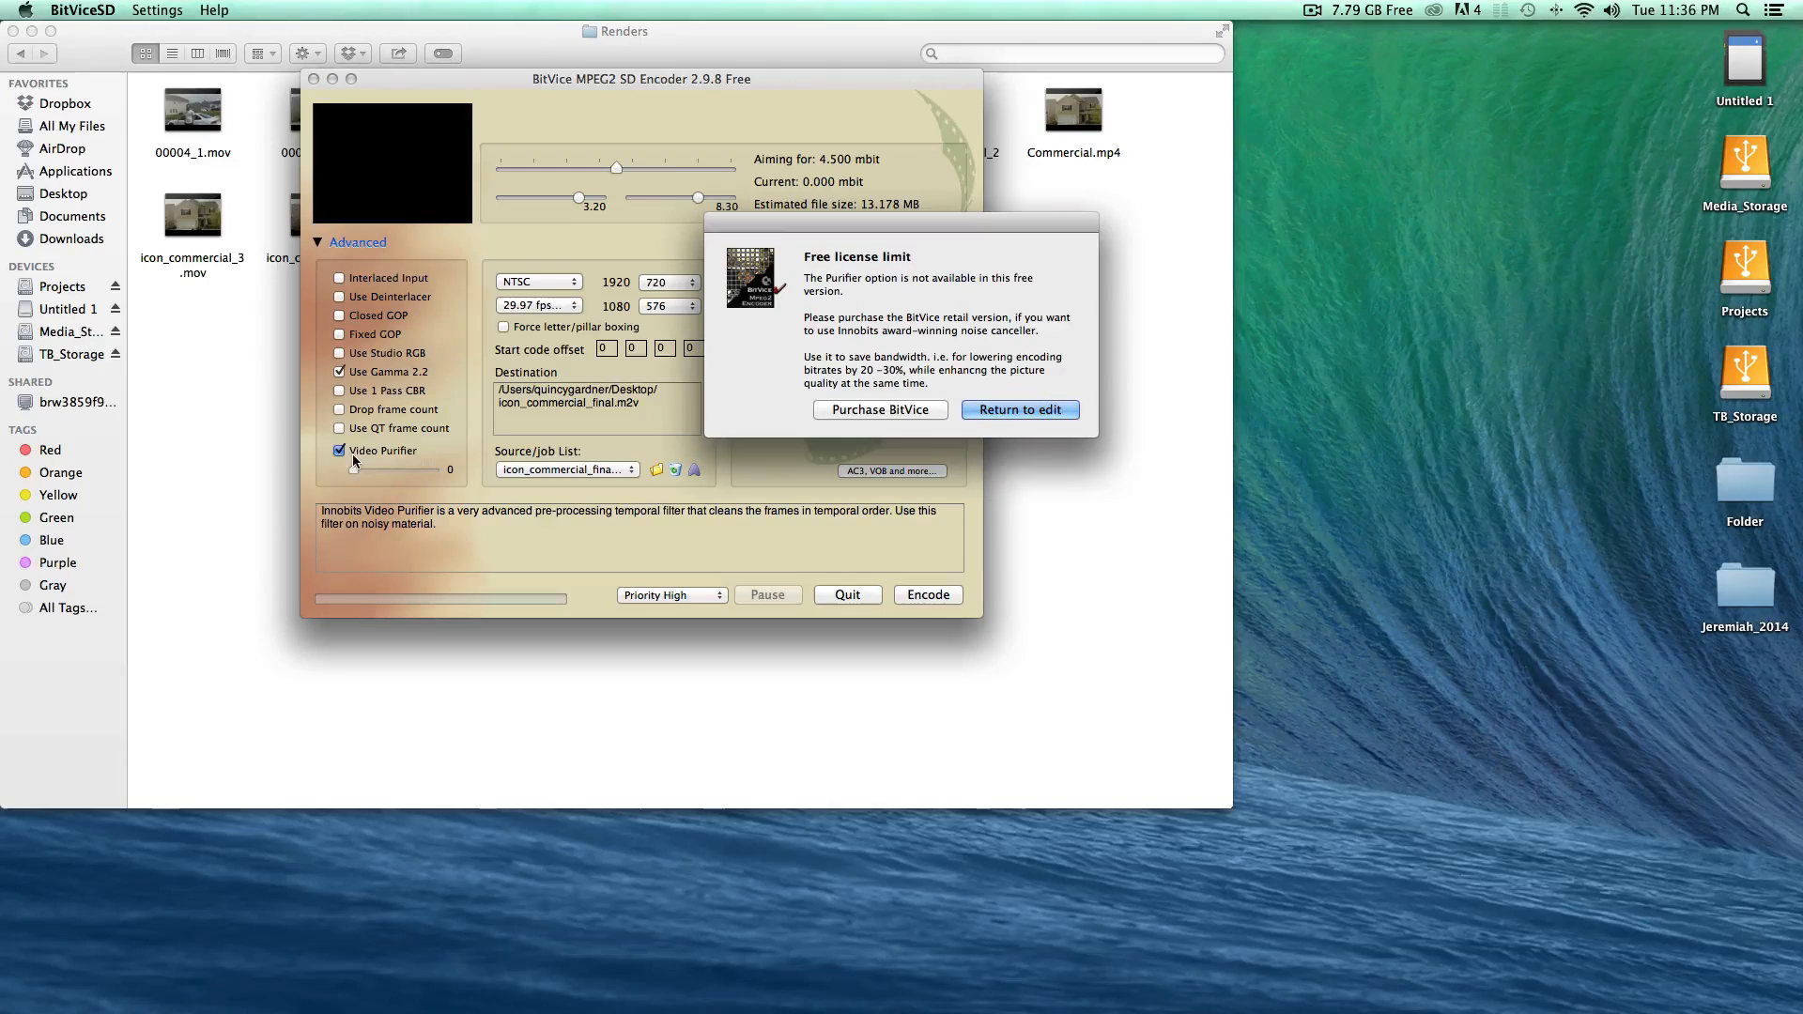
key(Return)
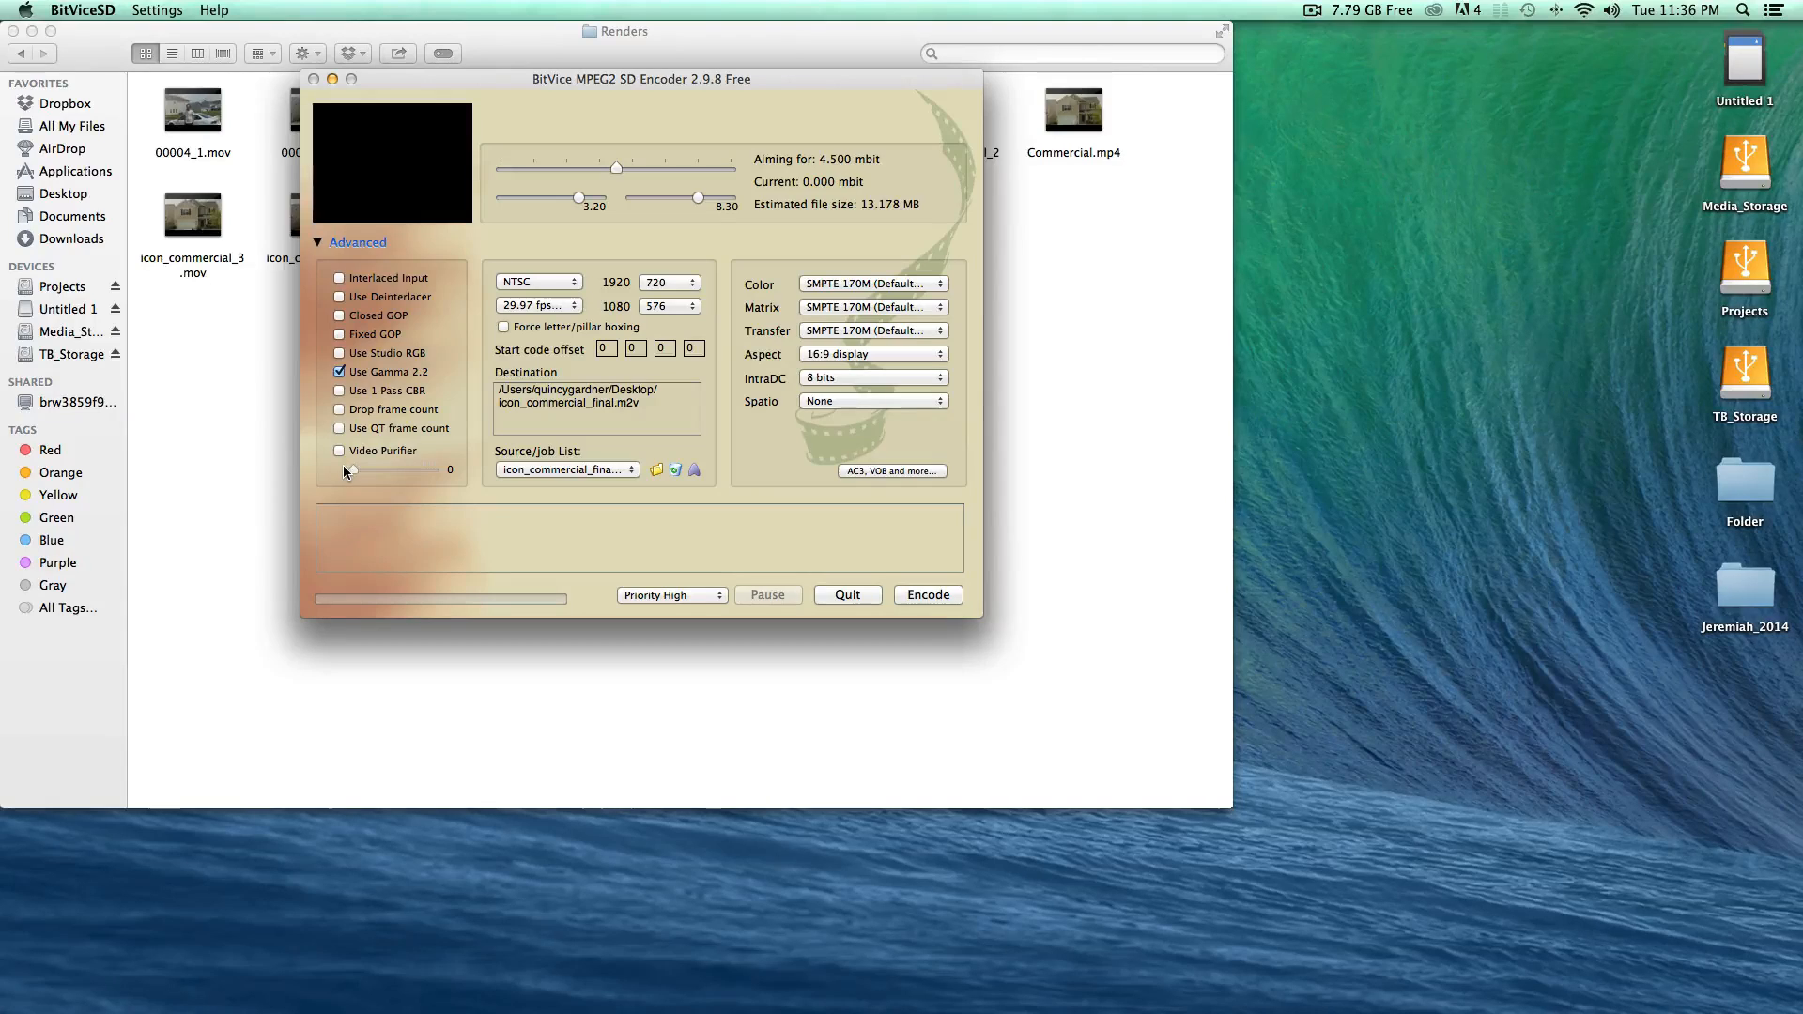
drag(520, 77, 538, 113)
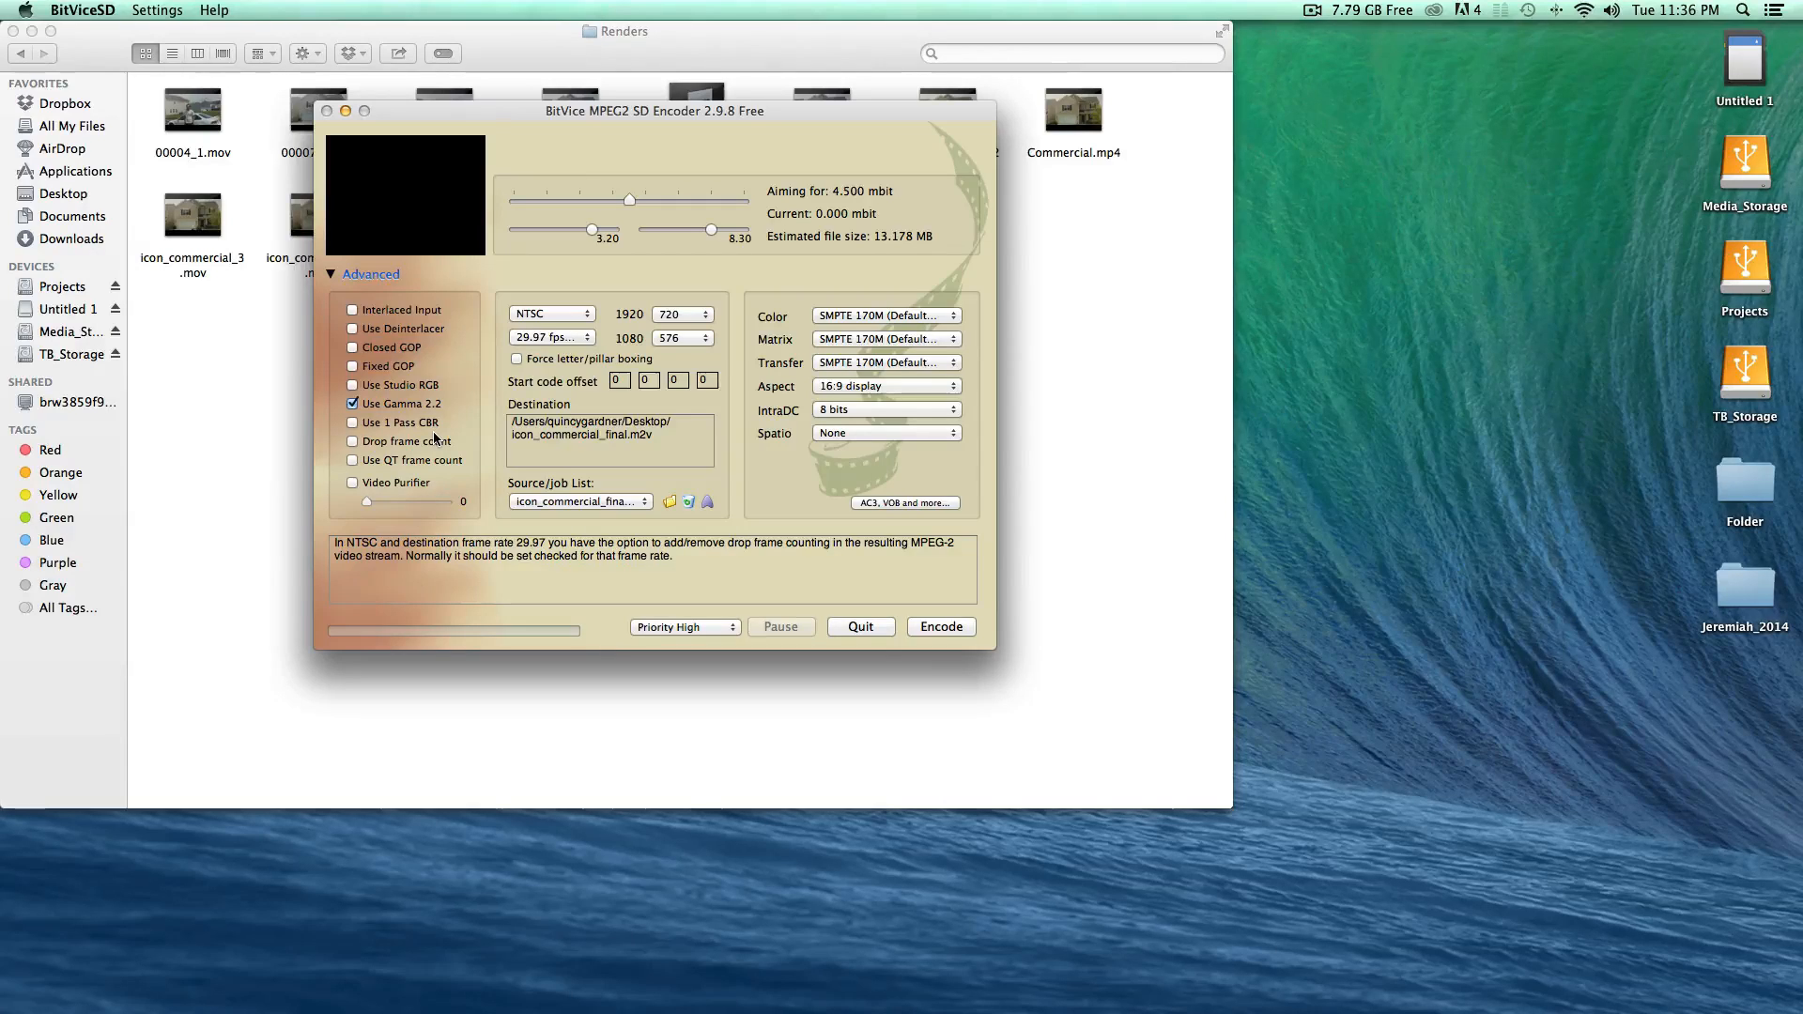
drag(572, 117, 574, 106)
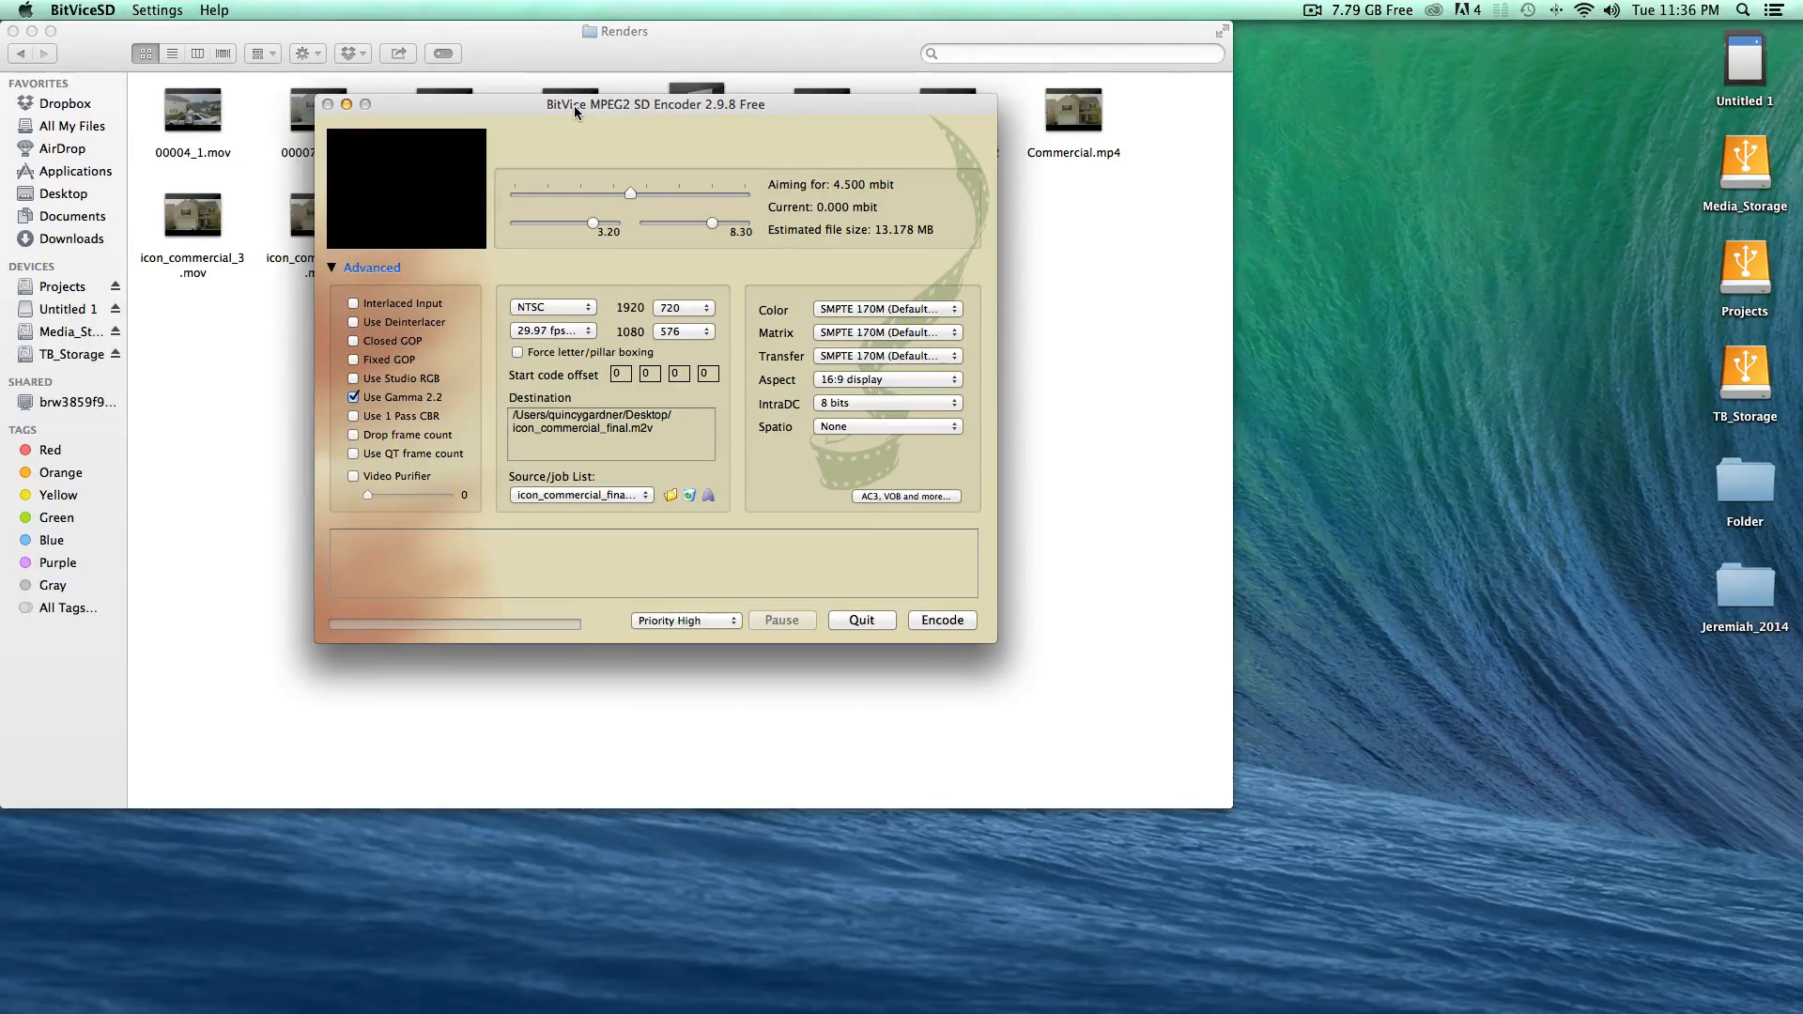
drag(575, 106, 550, 88)
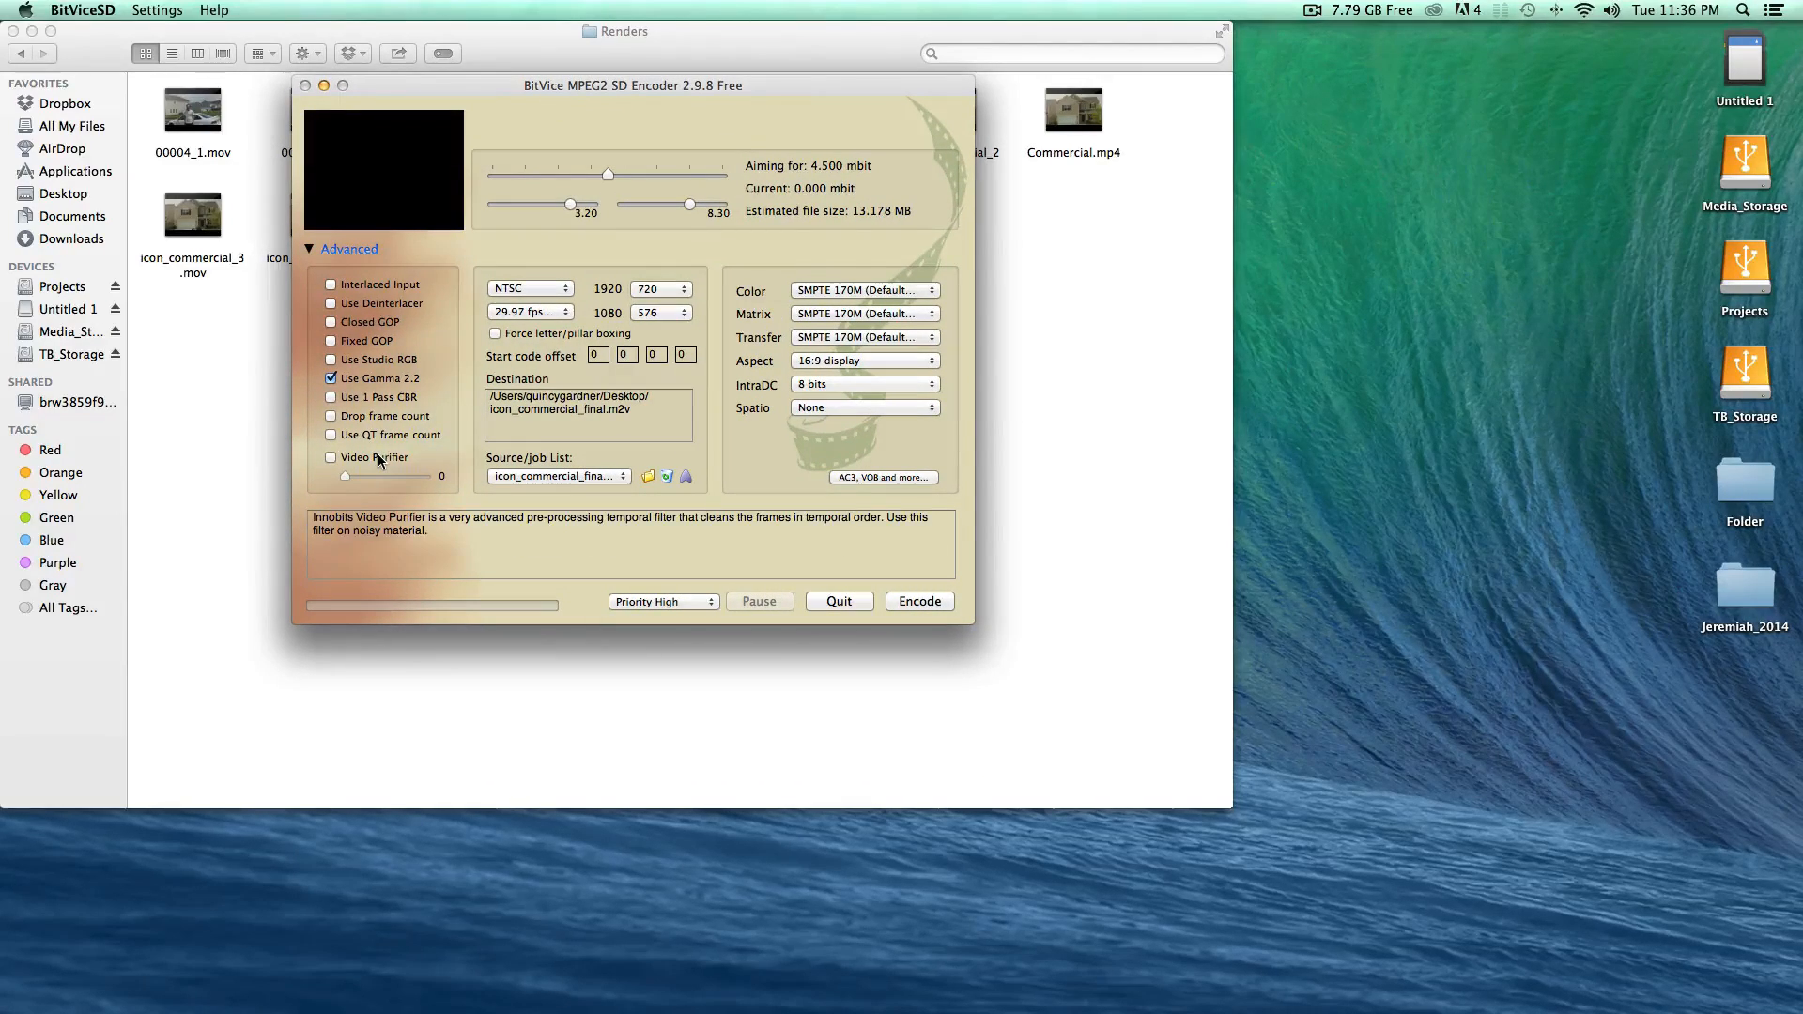
mouse_move(633, 90)
mouse_down()
mouse_move(662, 129)
mouse_move(598, 85)
mouse_up()
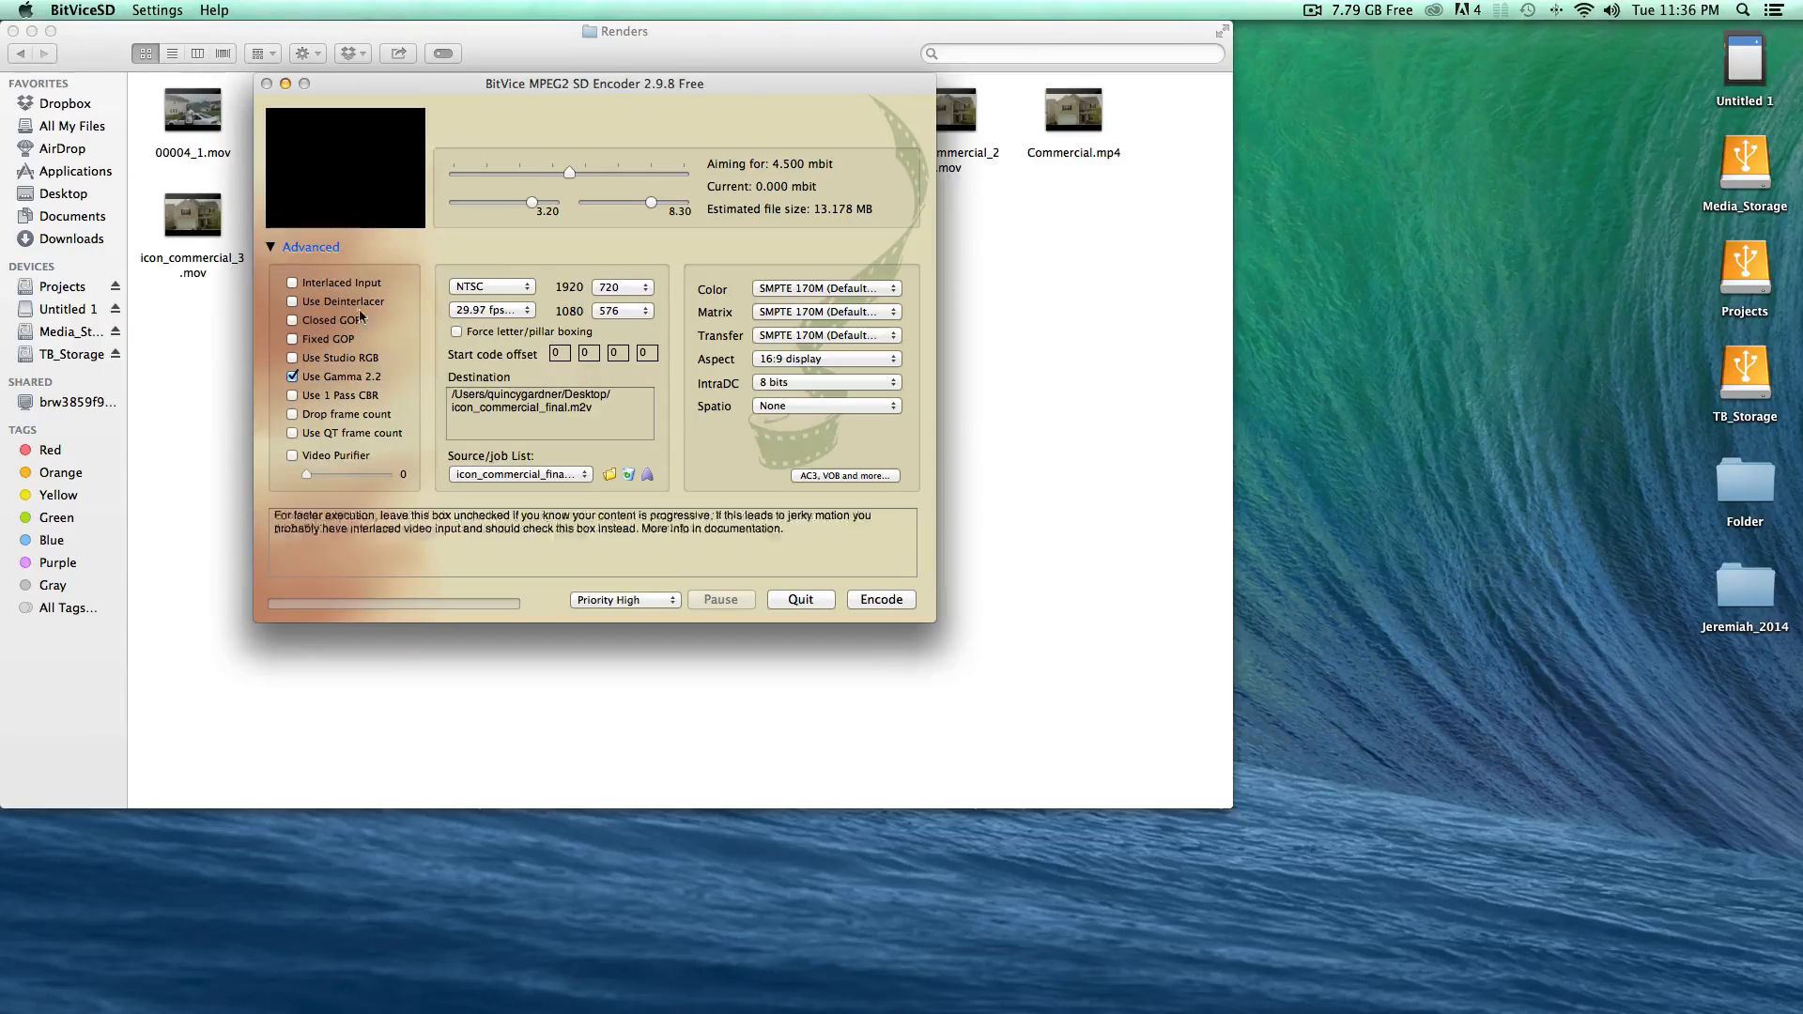
Step: Keep NTSC as the video format and set the frame rate to 23.976 fps
click(483, 287)
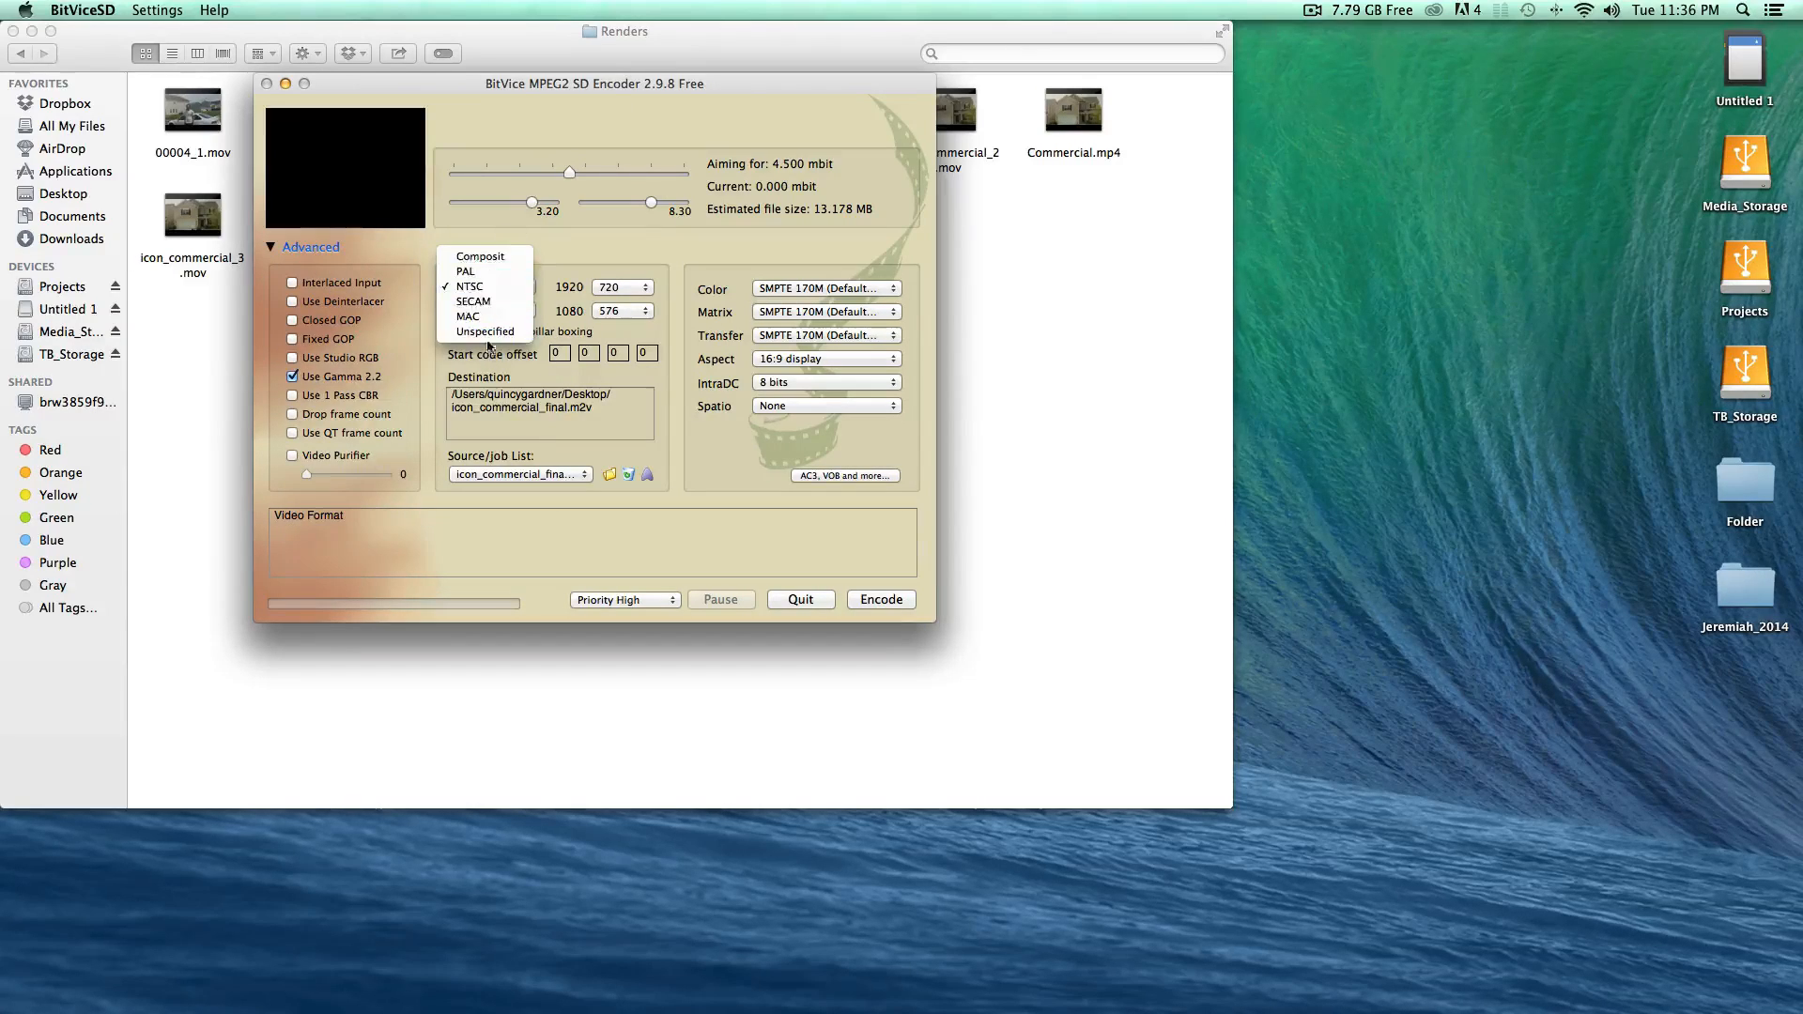
click(481, 286)
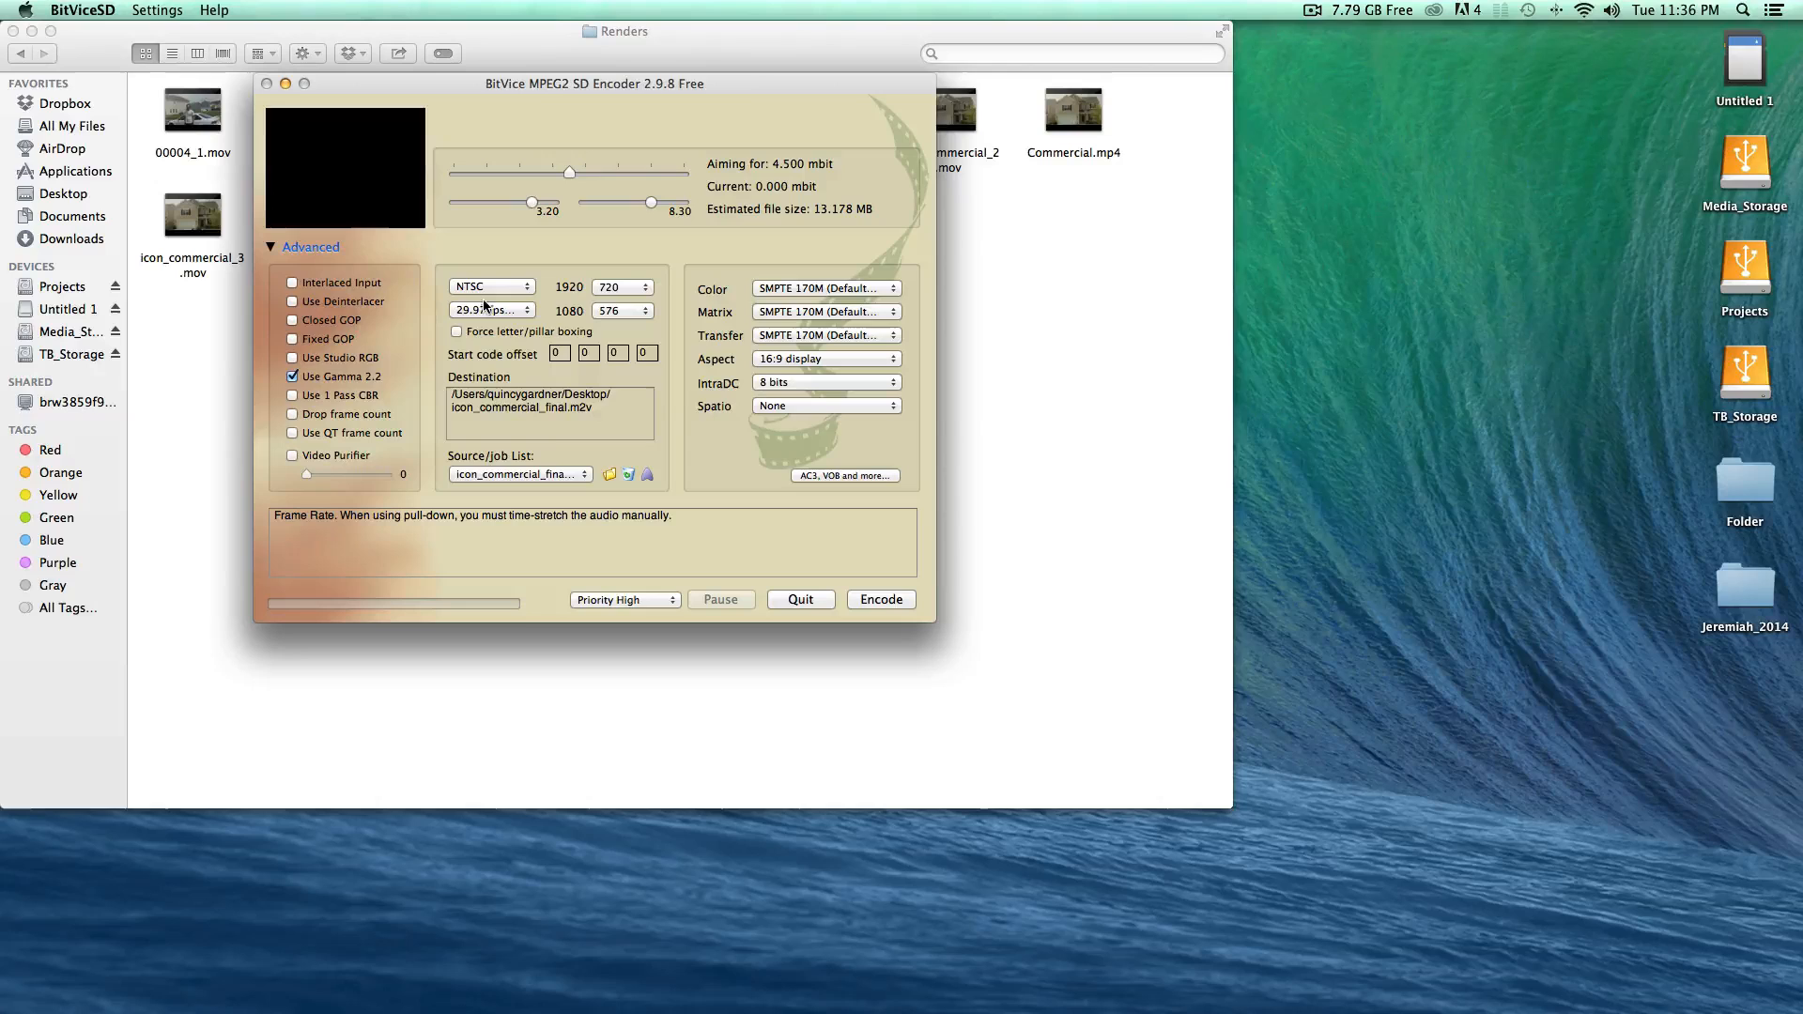
click(485, 309)
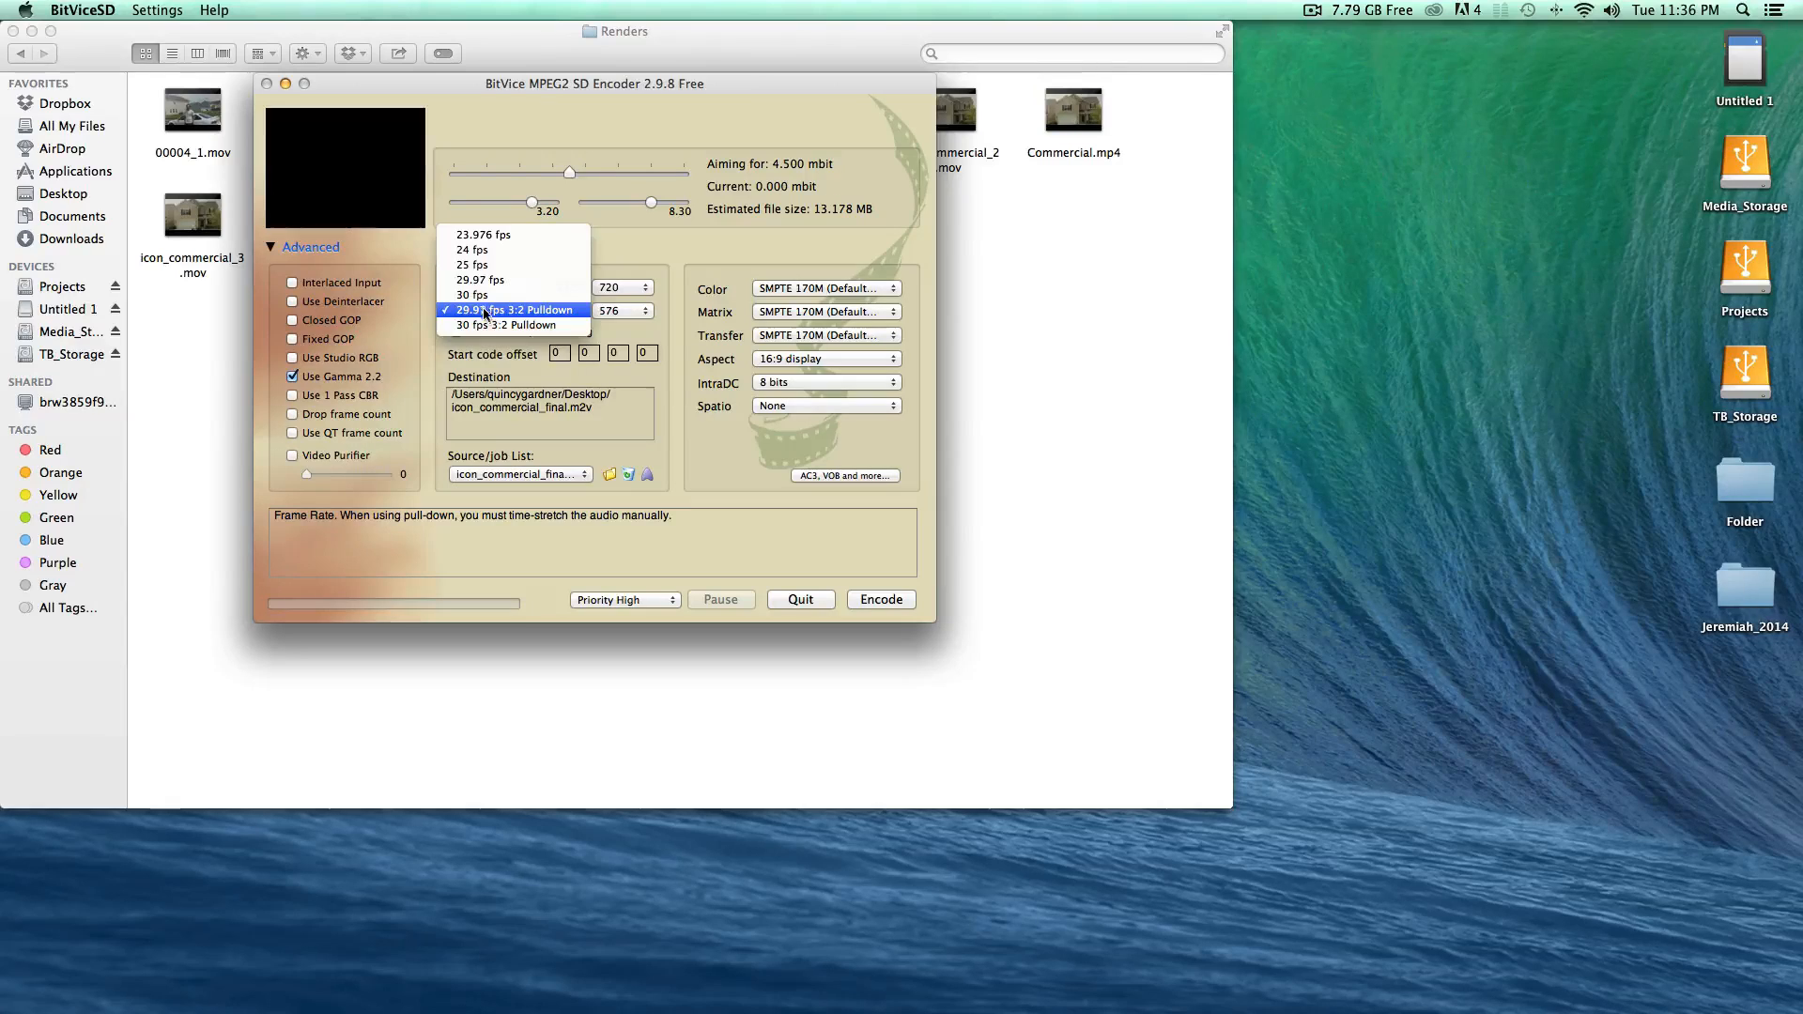
click(472, 237)
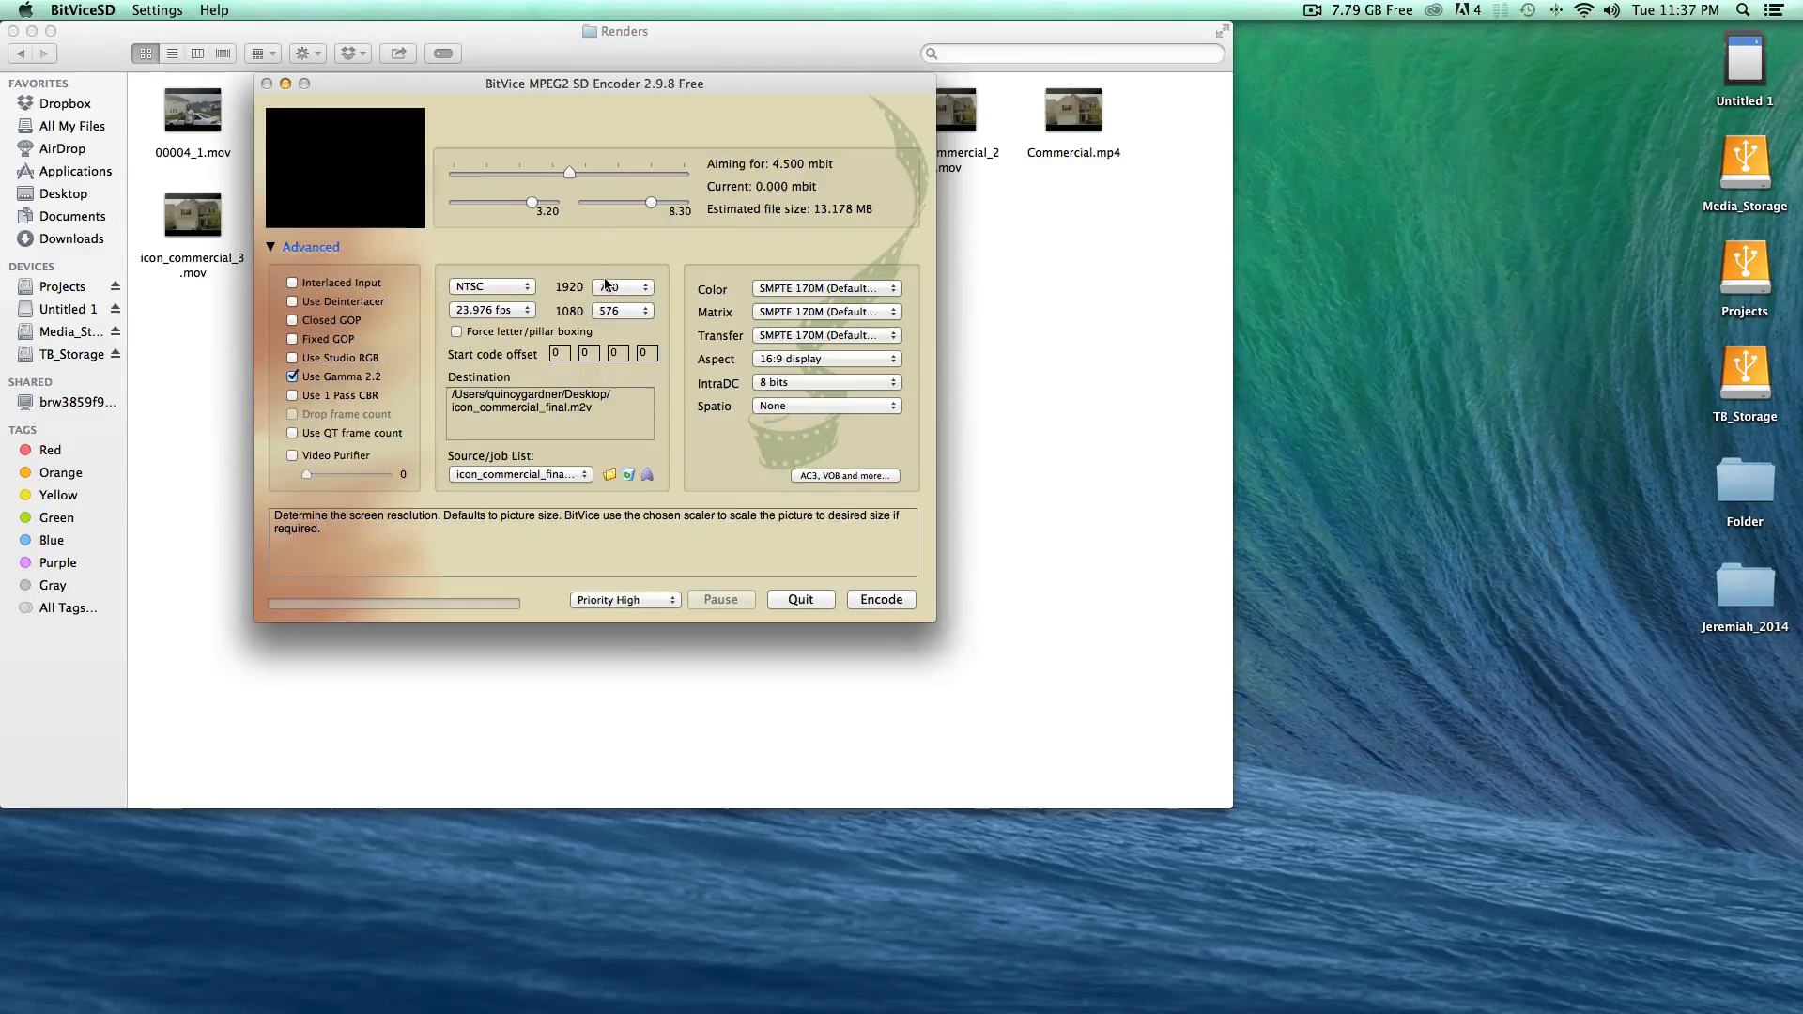
Step: Set the output picture height to 480, leaving the width at 720
click(626, 314)
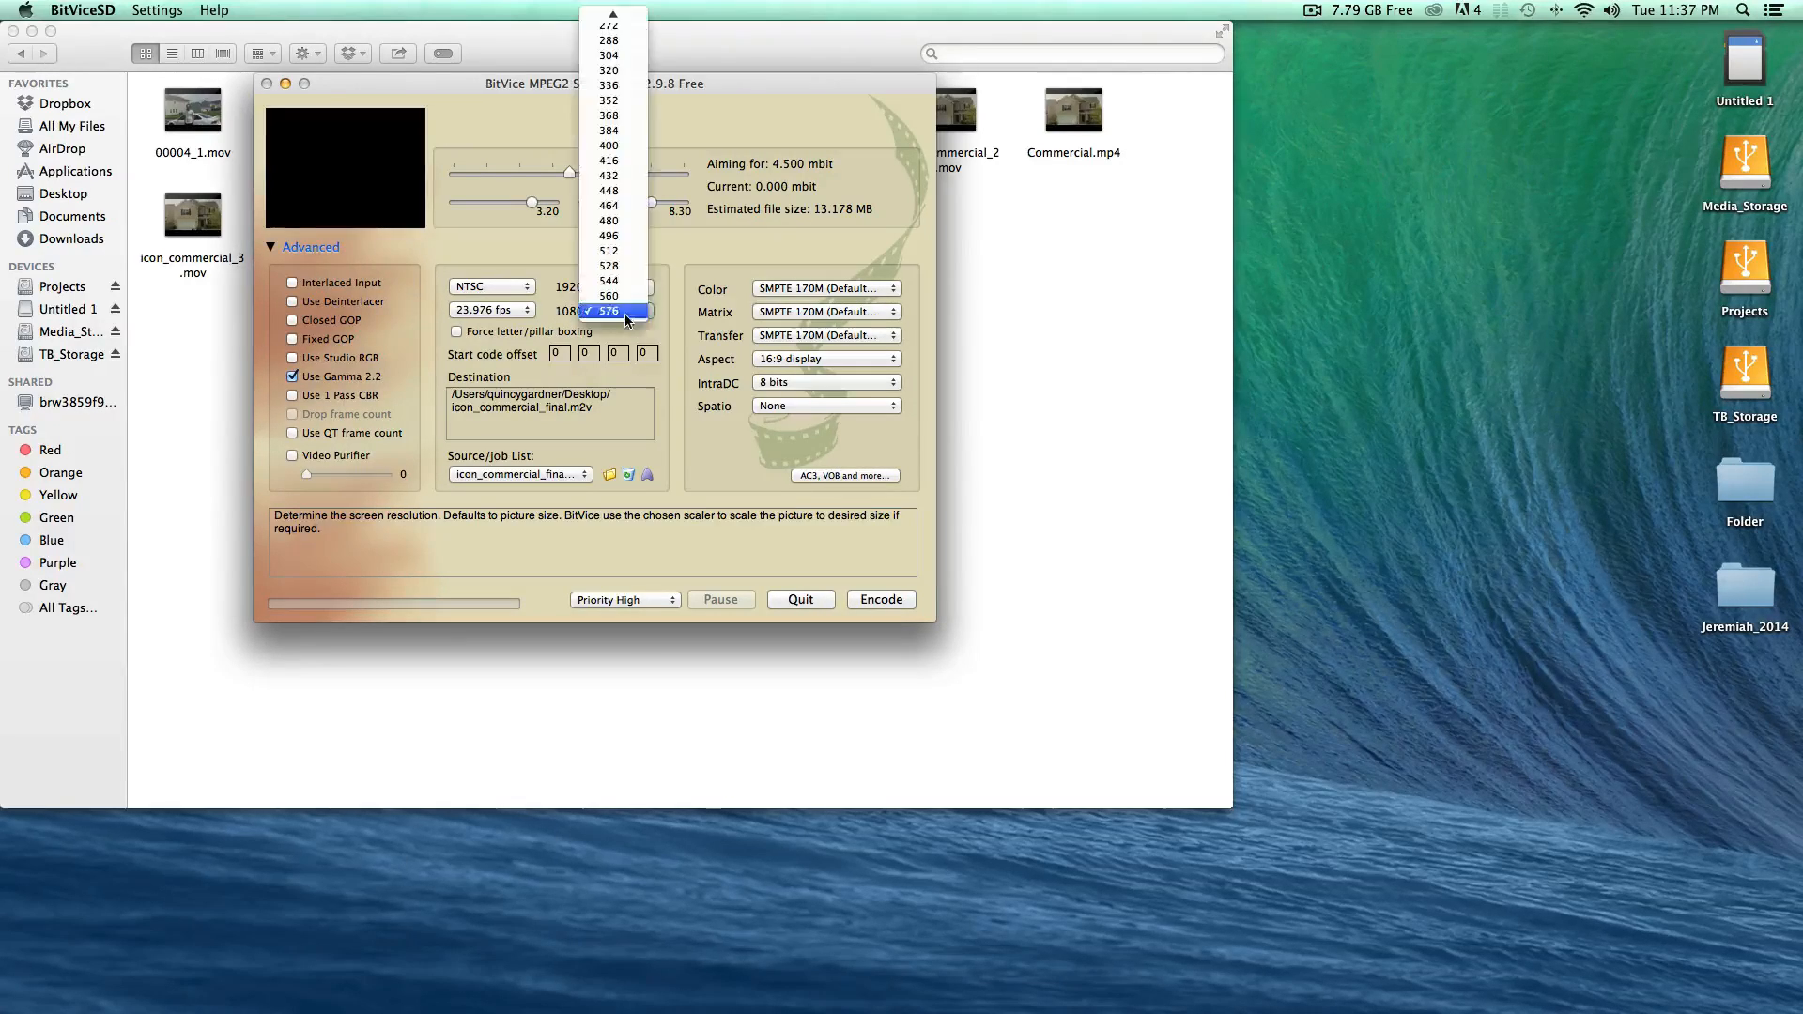
click(627, 235)
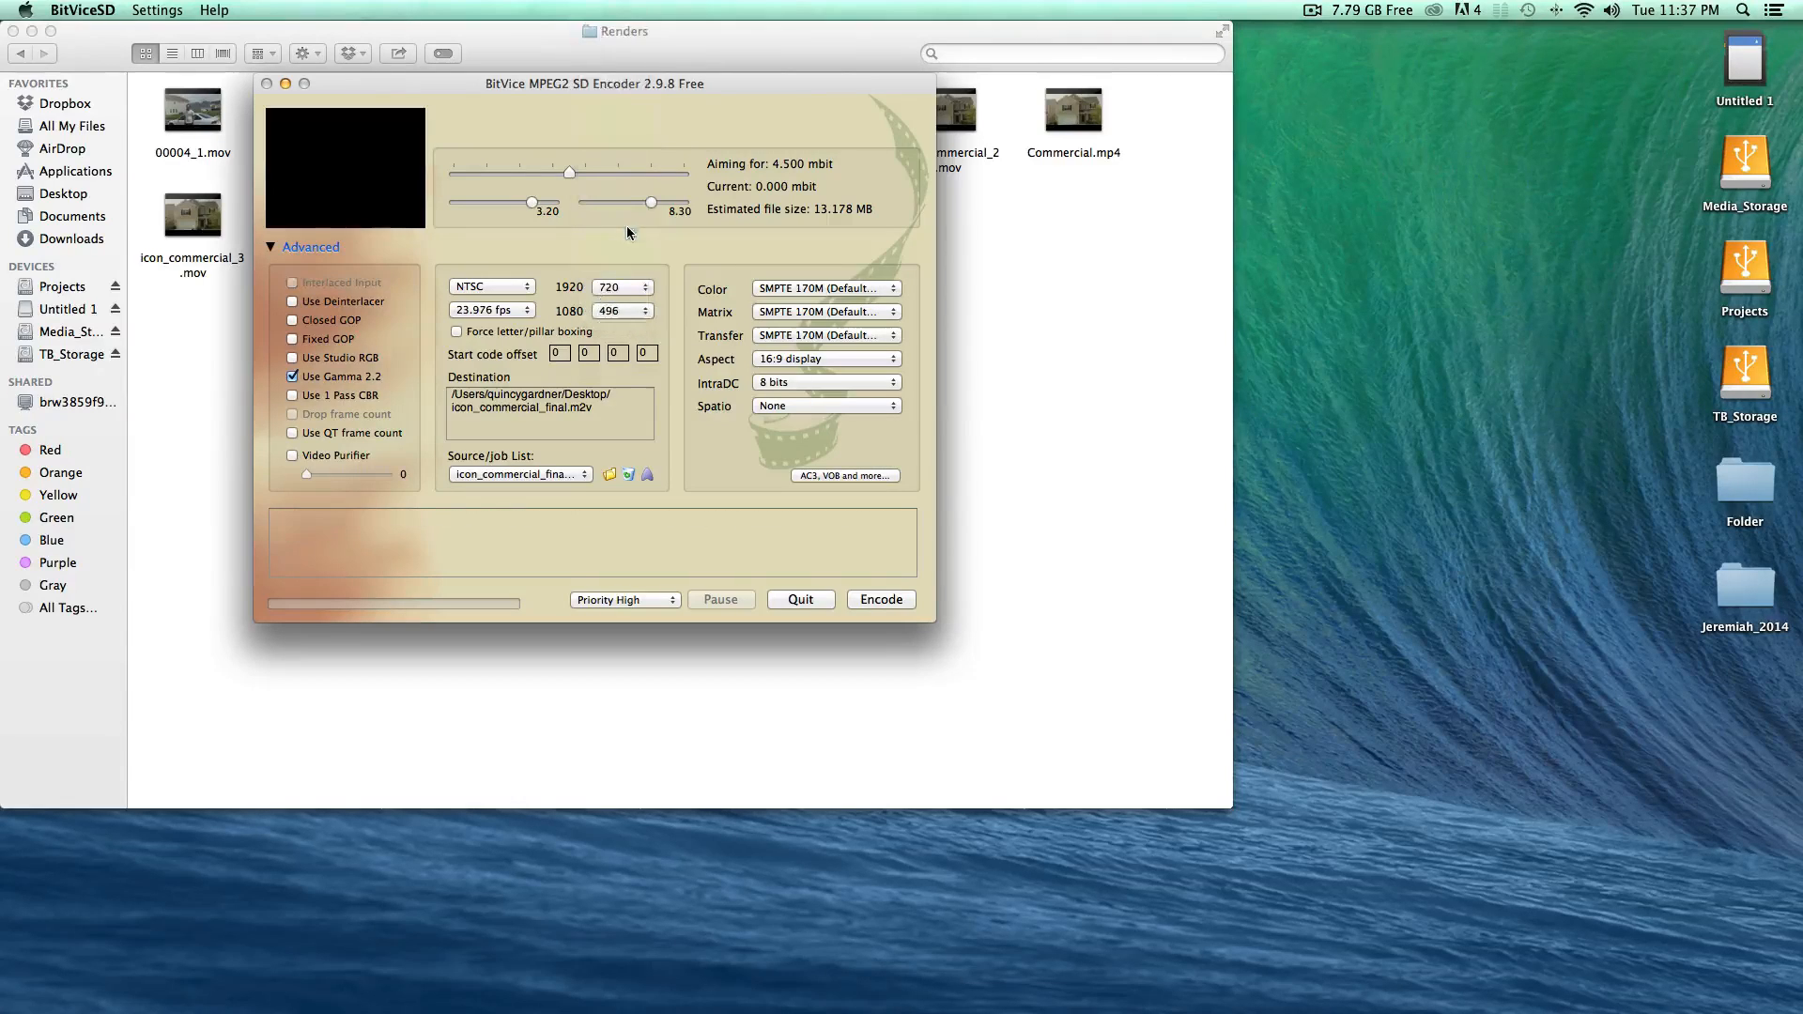
click(625, 310)
click(627, 295)
Step: Review the Color and Transfer choices, keeping Transfer on SMPTE 170M (Default NTSC)
click(825, 288)
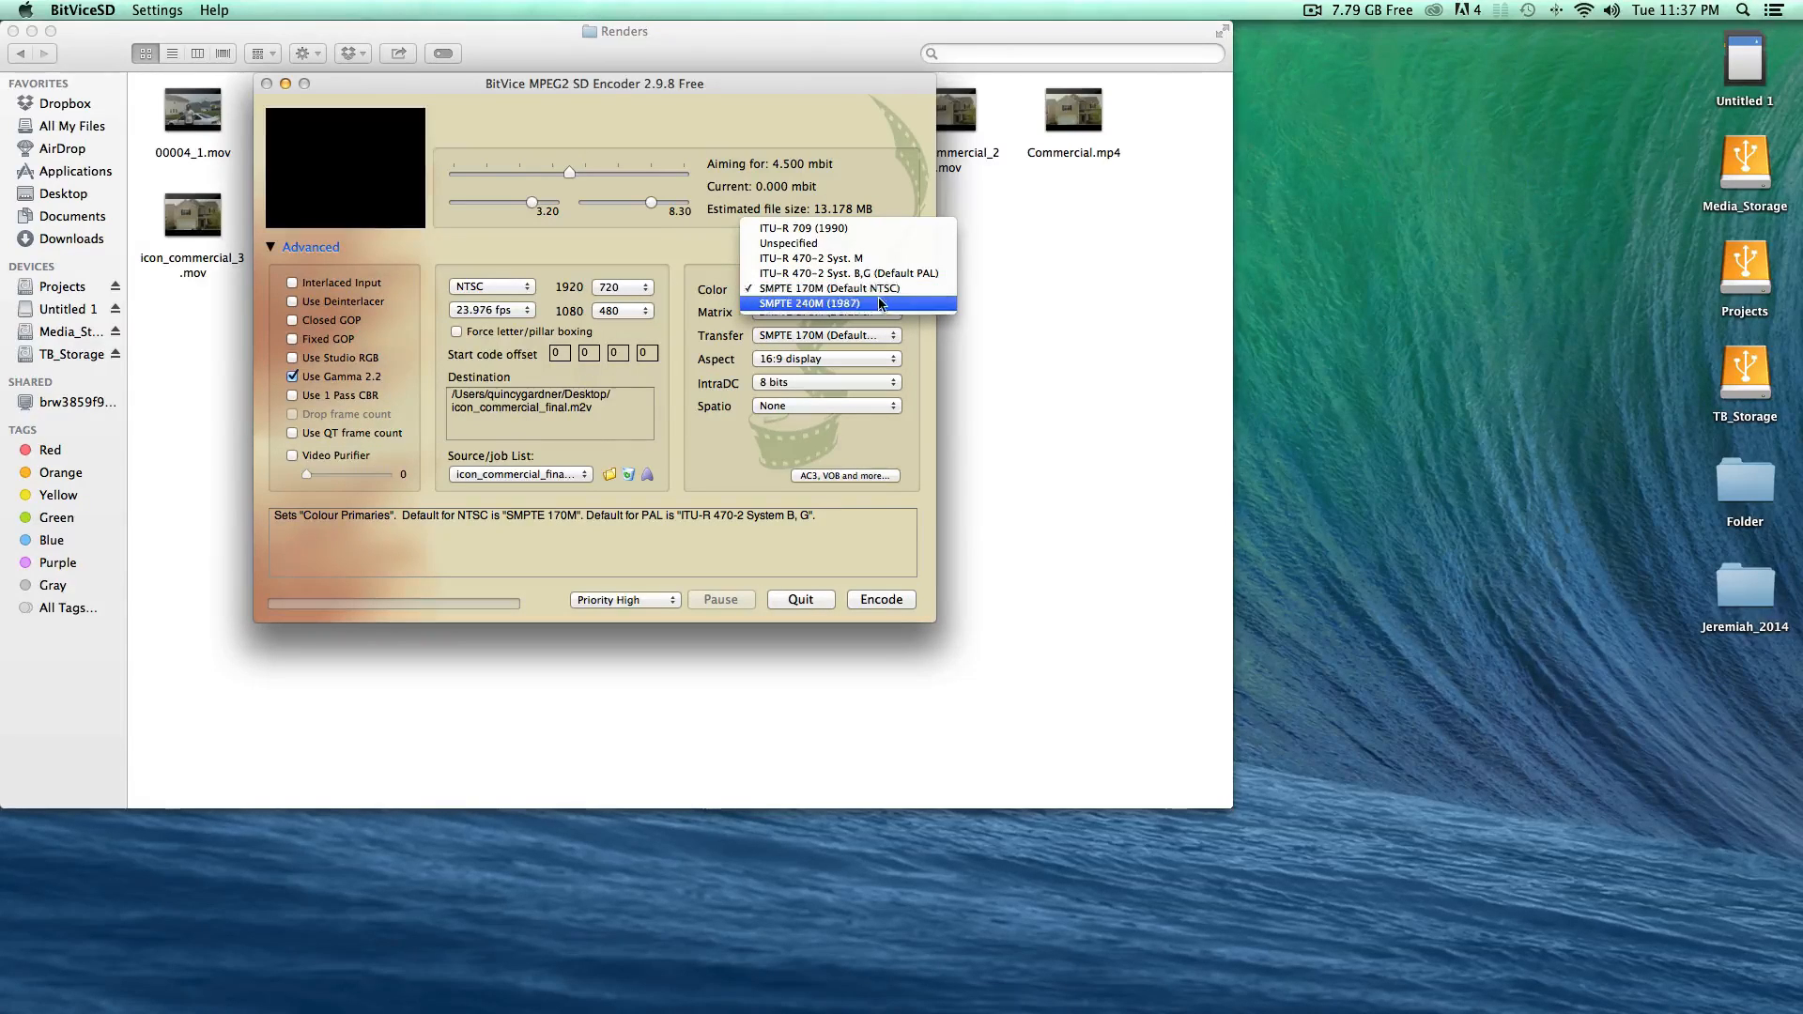
click(729, 356)
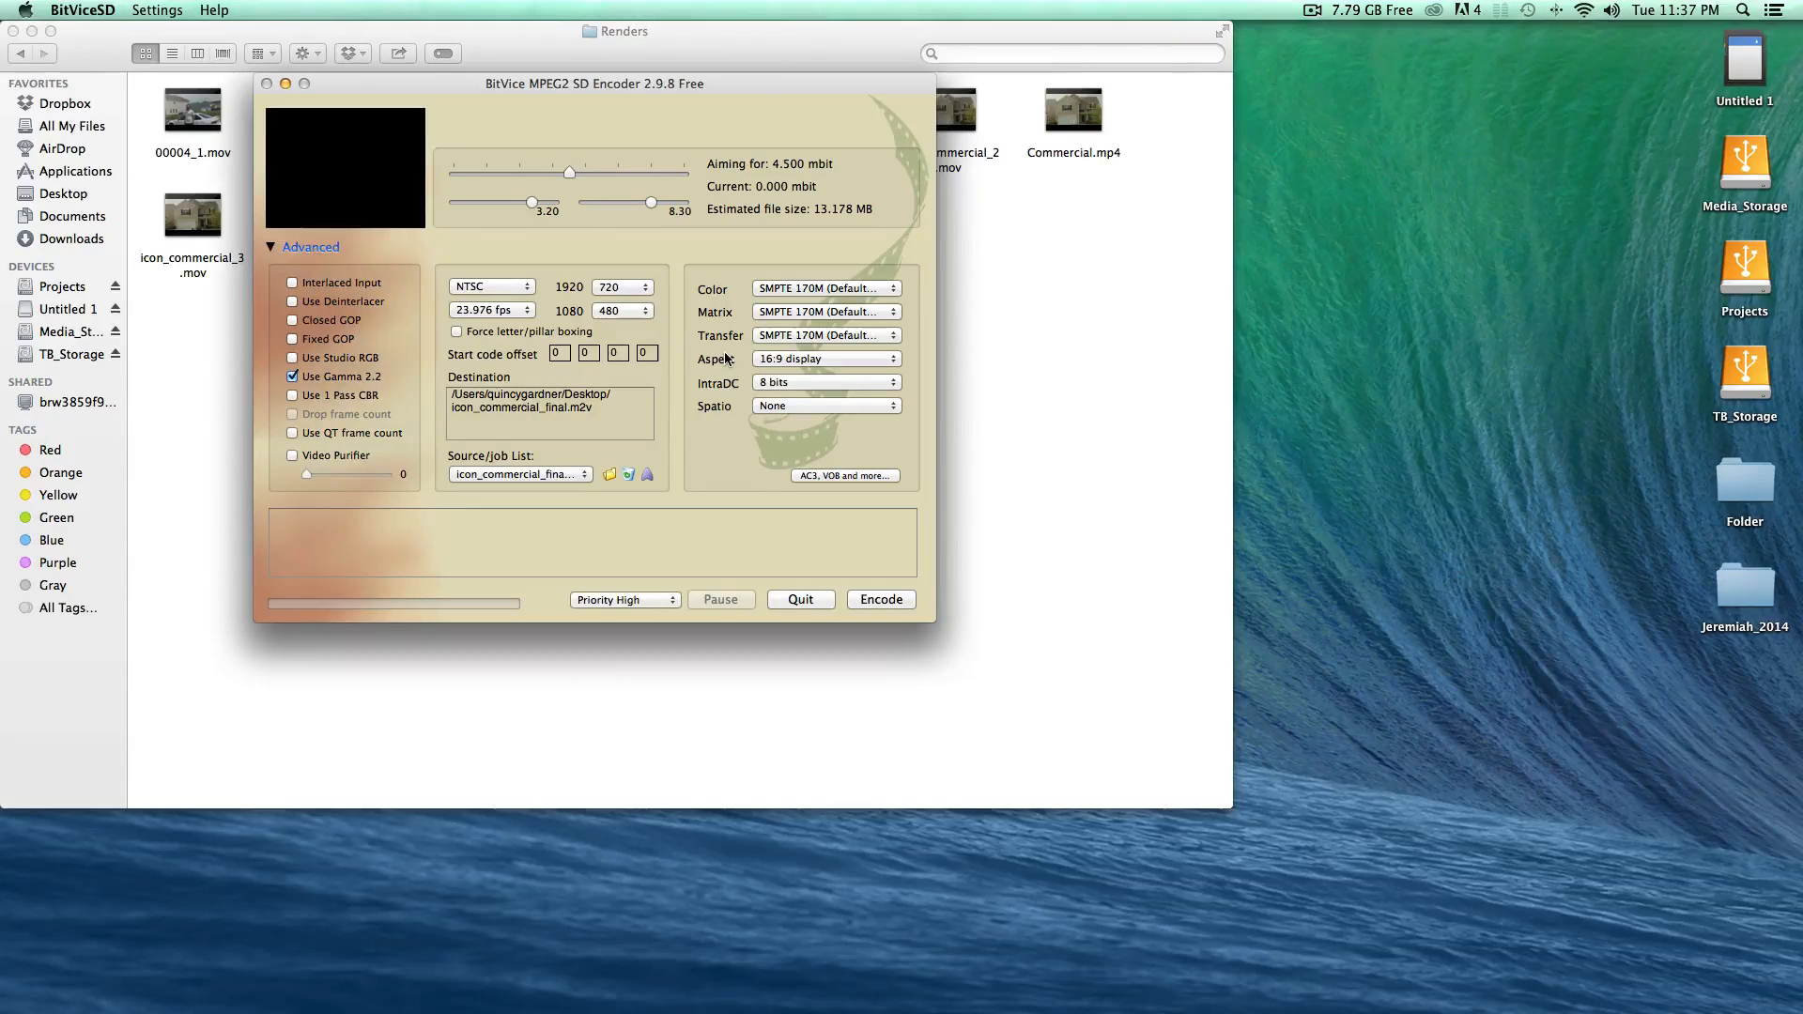
click(725, 346)
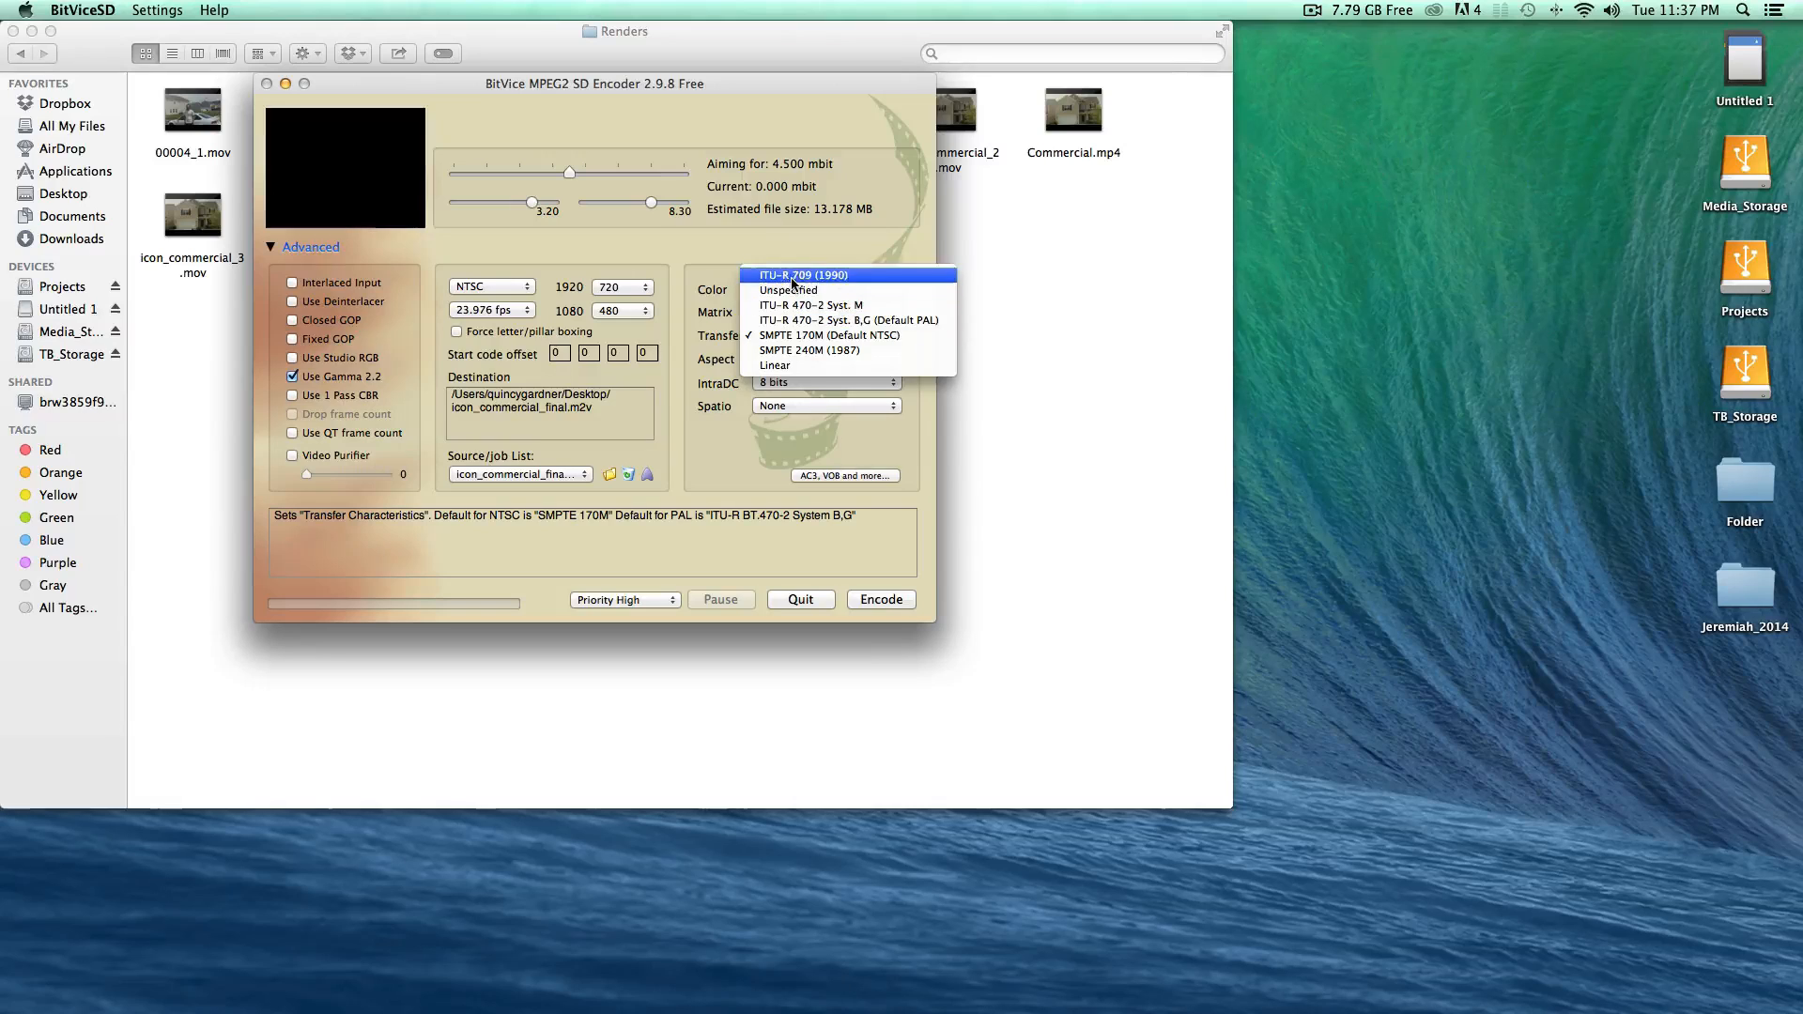
click(806, 335)
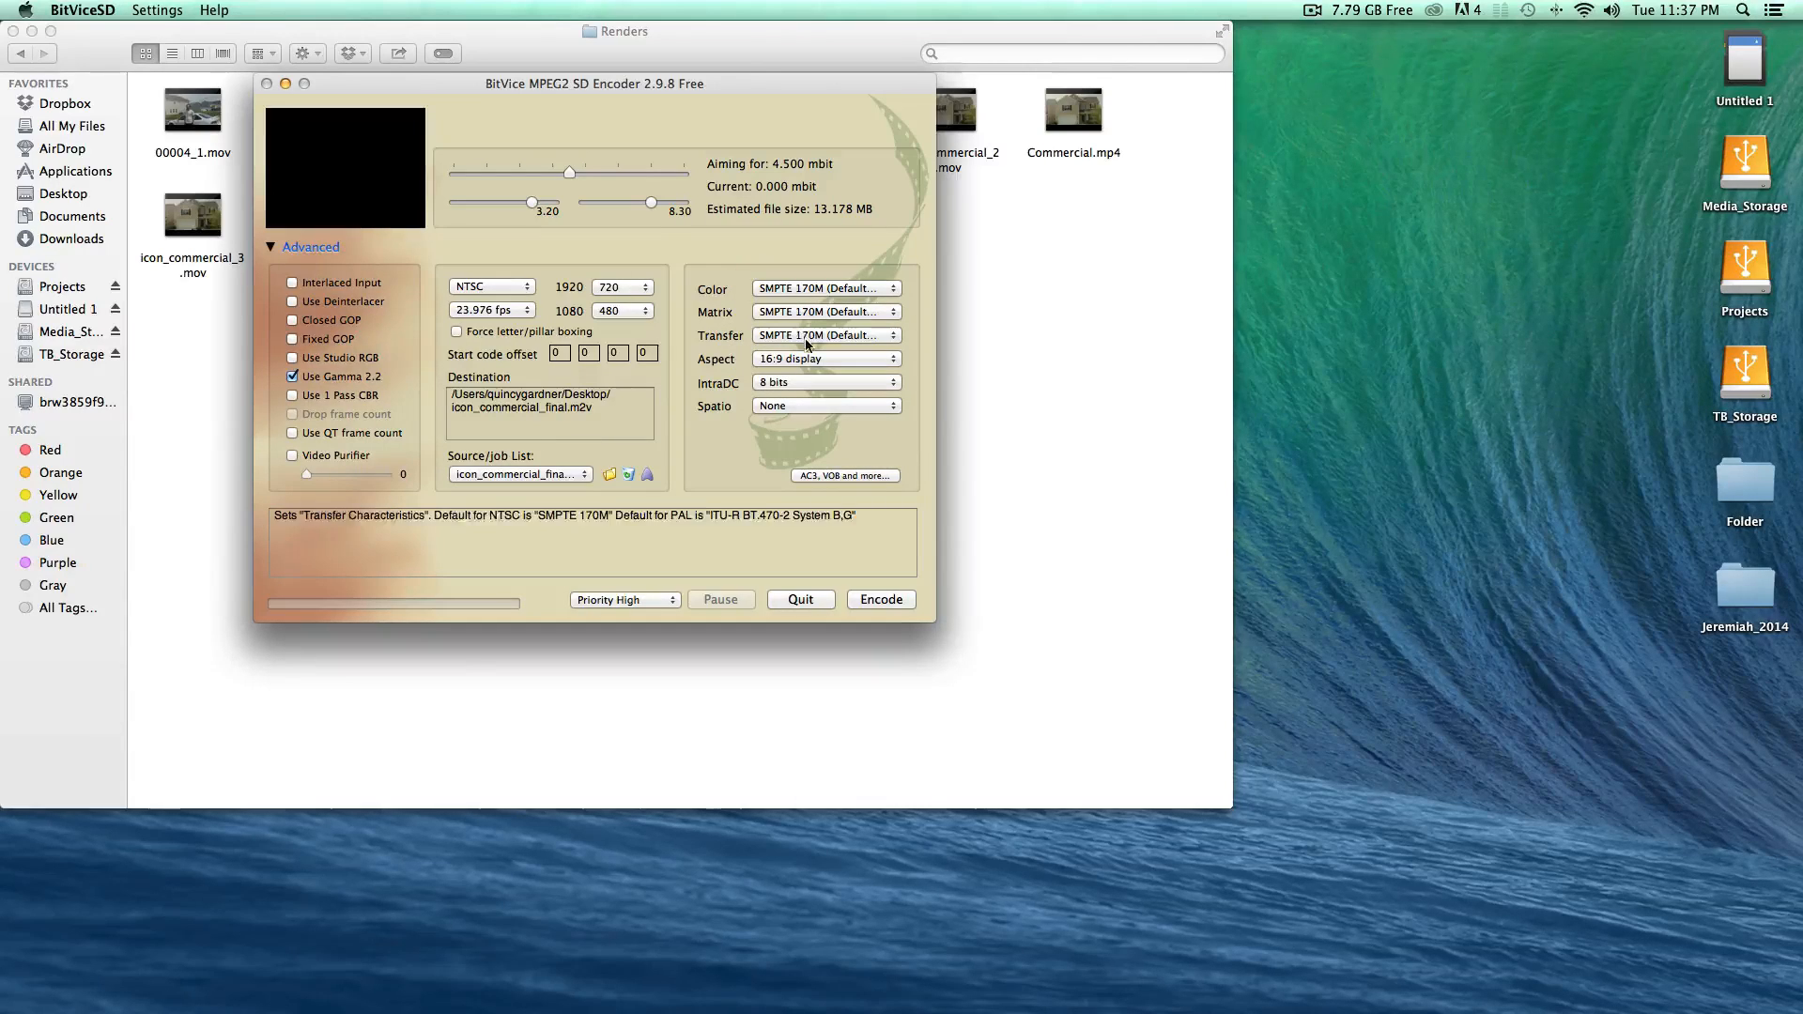
Step: Set IntraDC to 10 bits and review the Spatio filter choices, keeping it on None
click(765, 388)
click(792, 409)
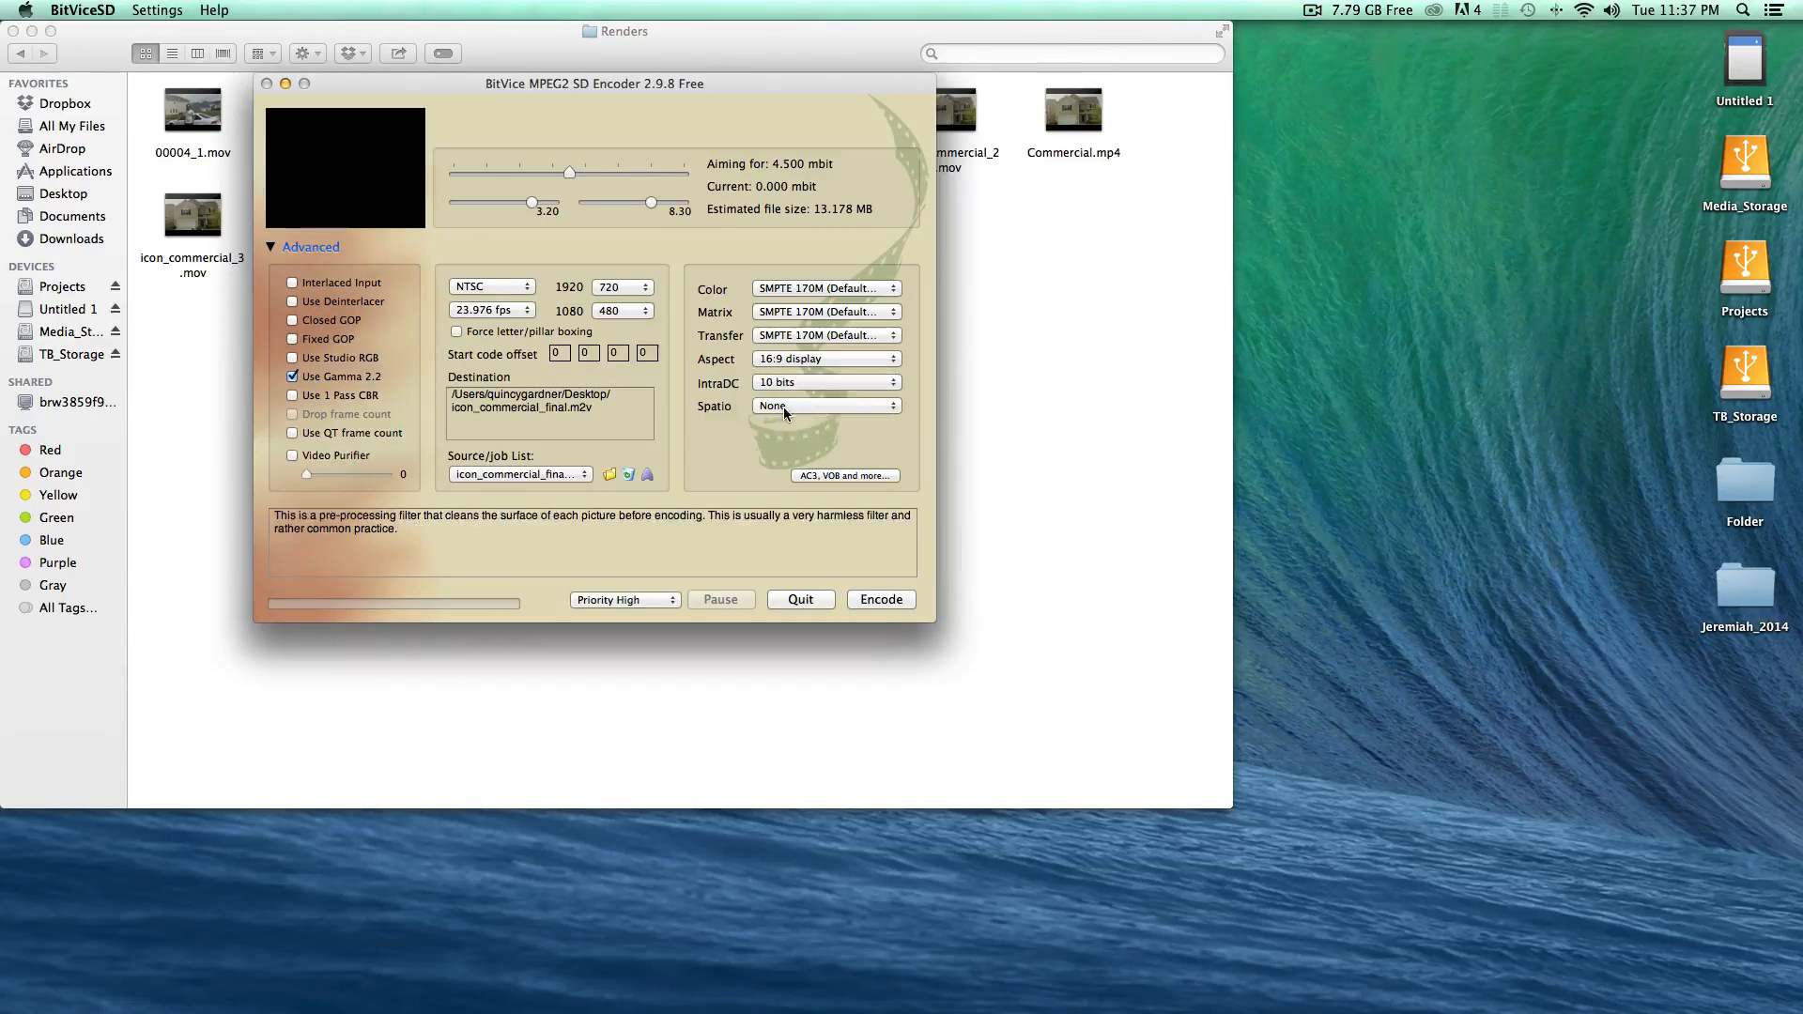
click(784, 406)
click(712, 408)
click(767, 404)
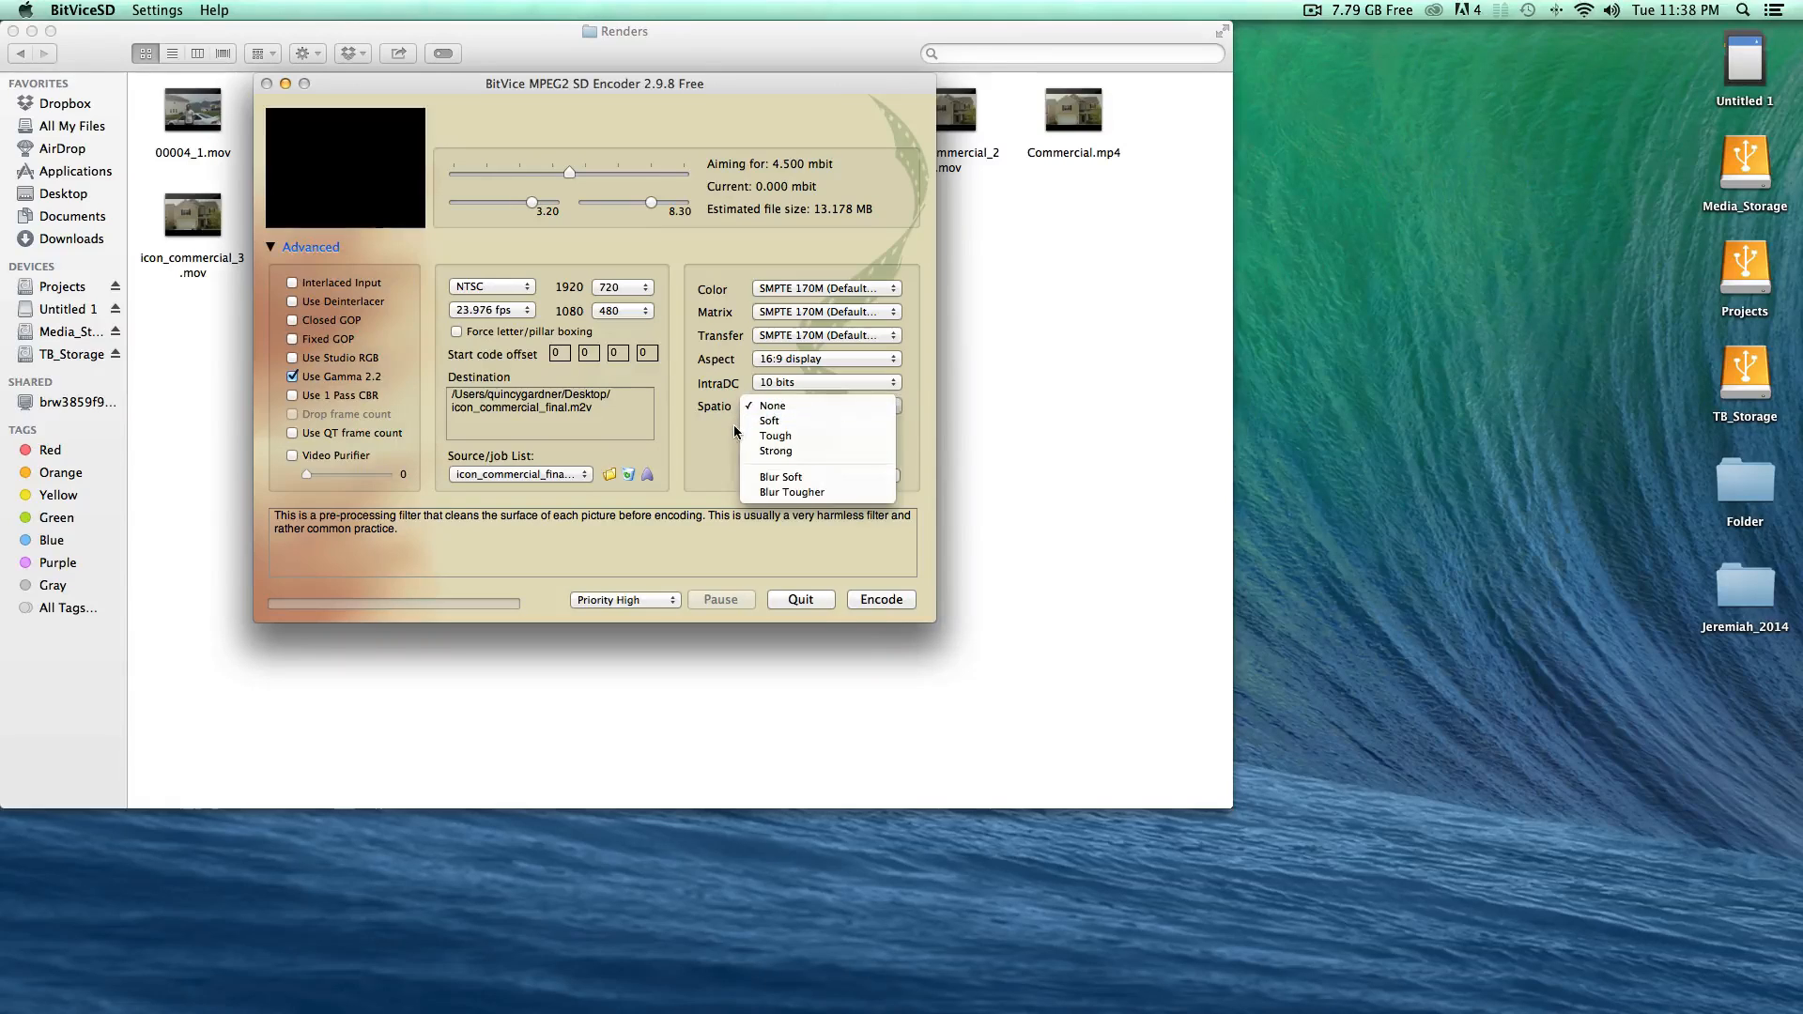
click(735, 425)
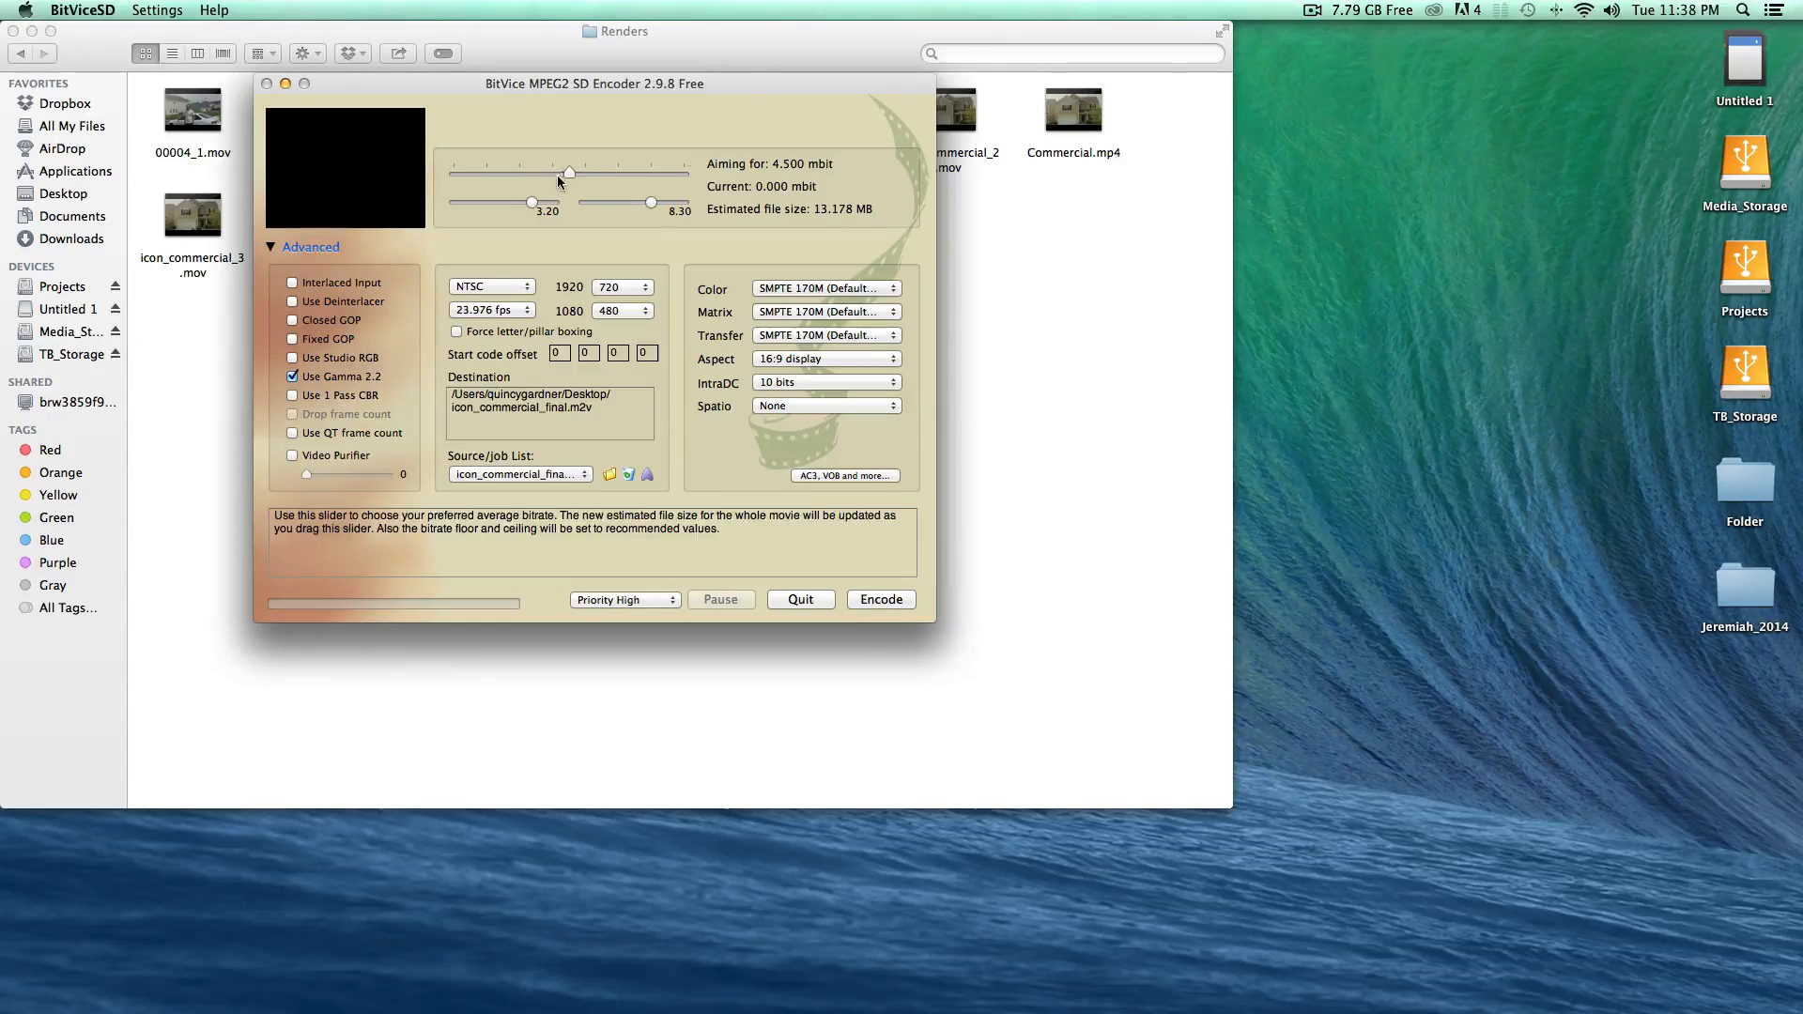
Step: Try high and low average bitrates, ending with the target bitrate at its maximum of 8.000 mbit
drag(569, 172, 686, 179)
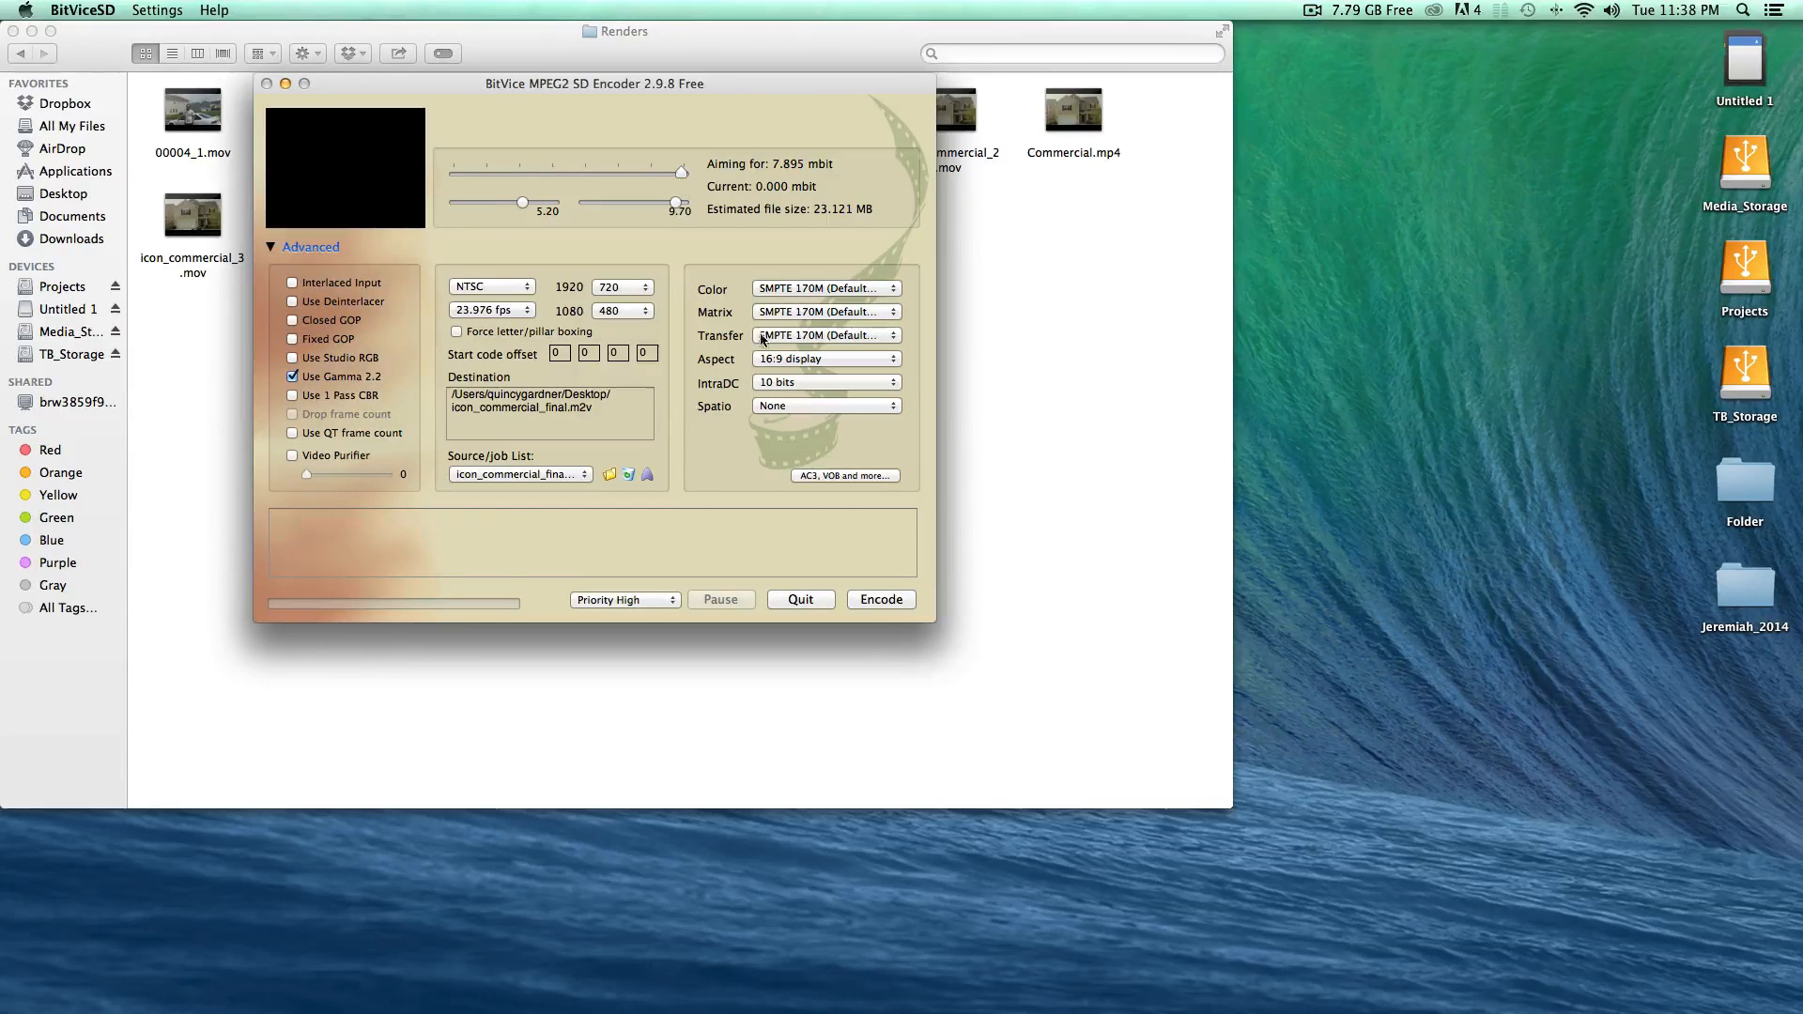
click(685, 177)
drag(682, 171, 632, 173)
drag(631, 173, 467, 177)
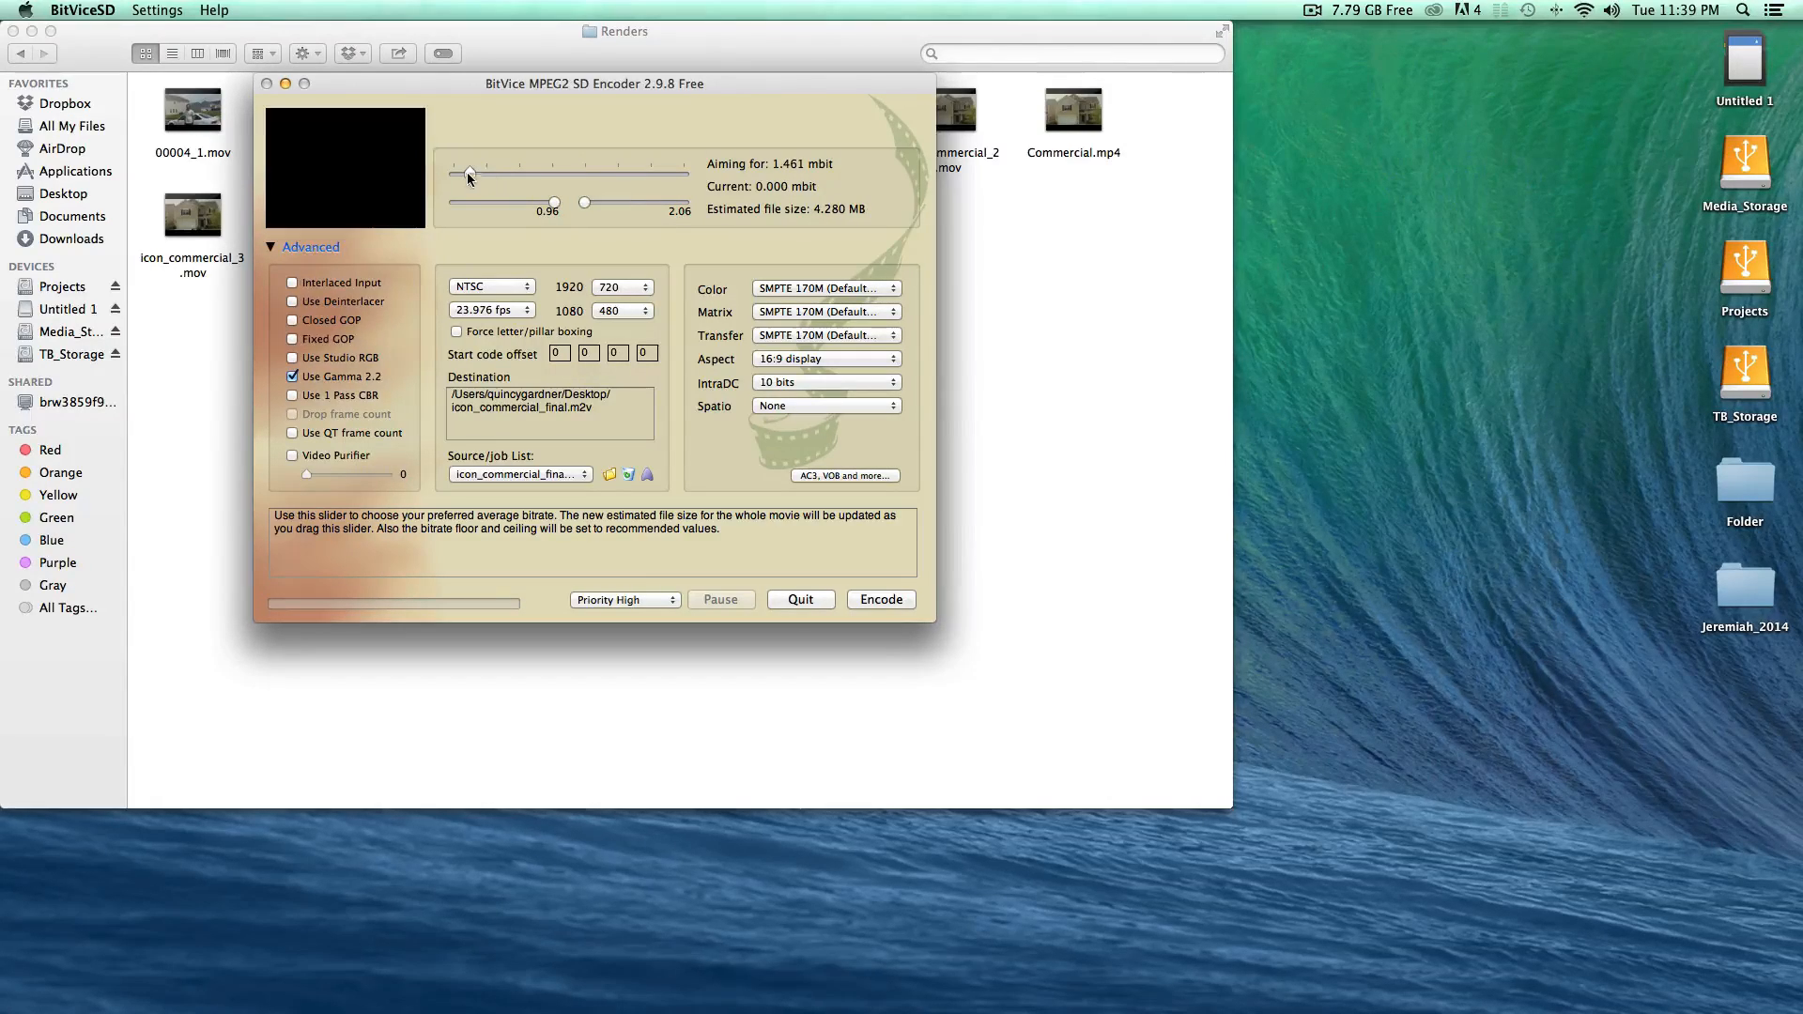
mouse_move(467, 172)
mouse_down()
mouse_move(583, 170)
mouse_move(469, 173)
mouse_up()
drag(468, 169, 697, 178)
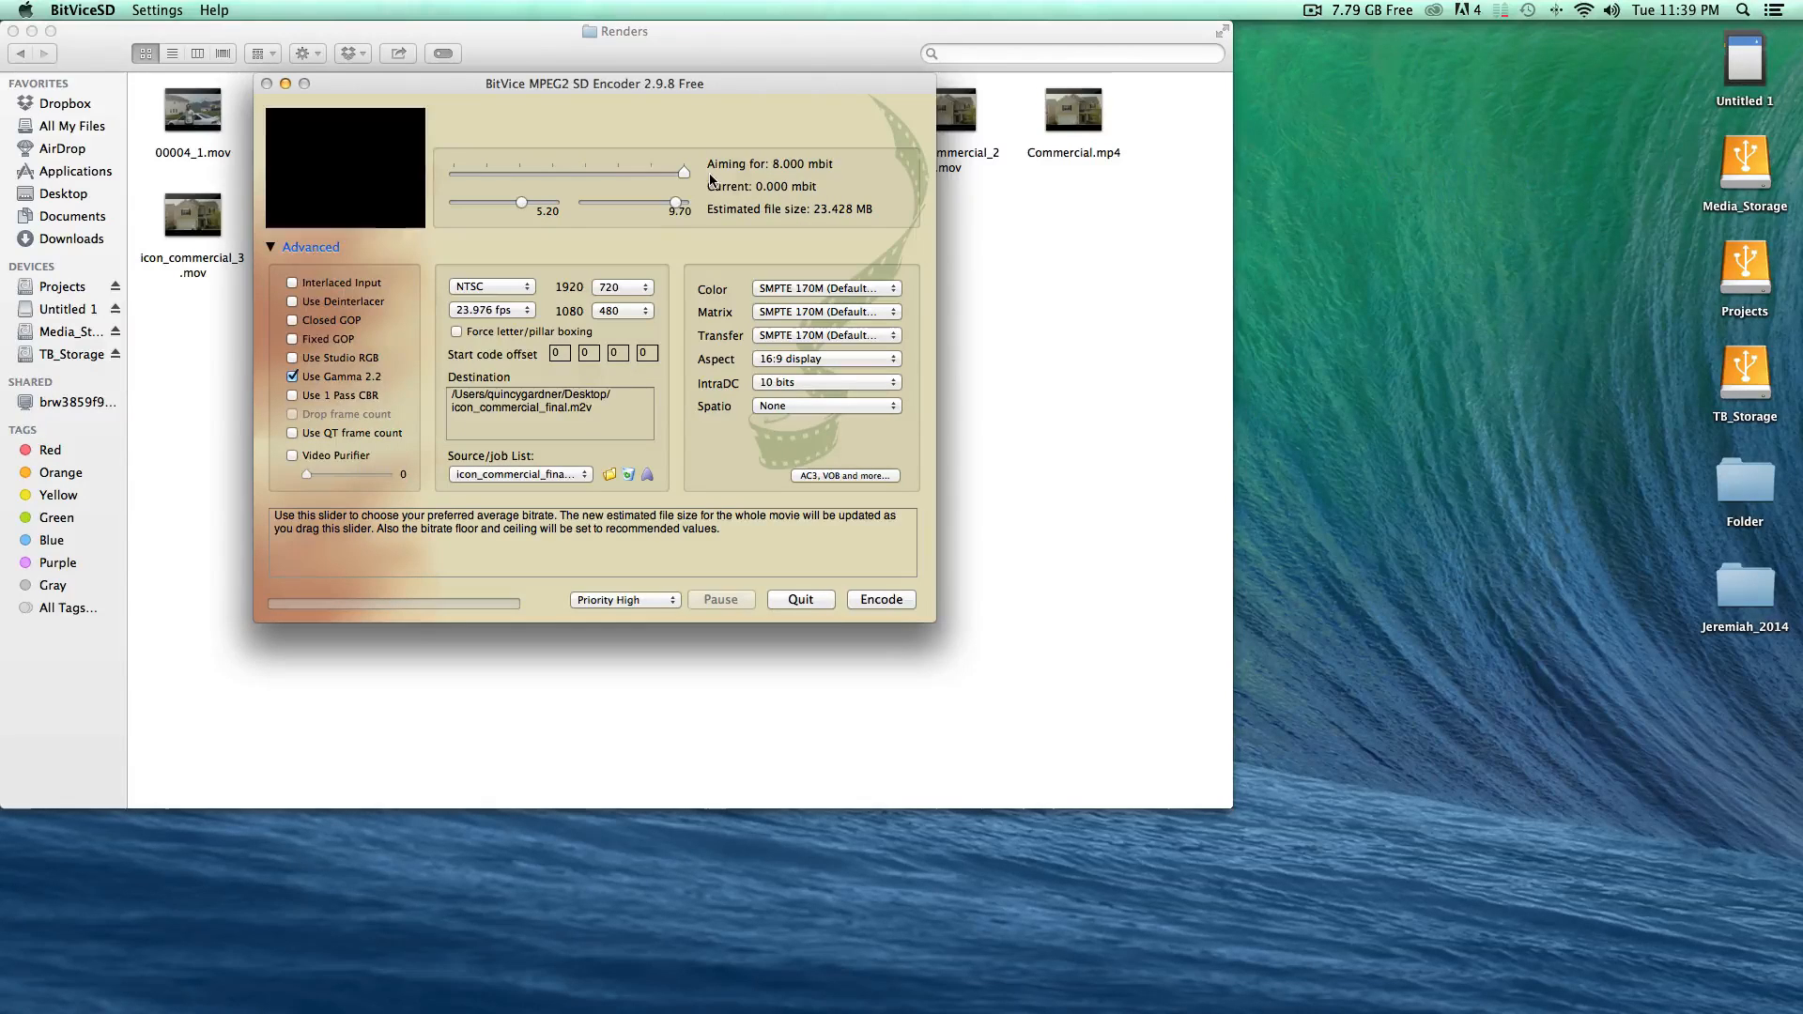
drag(684, 173, 722, 174)
mouse_move(684, 173)
mouse_down()
mouse_move(469, 182)
mouse_move(712, 183)
mouse_up()
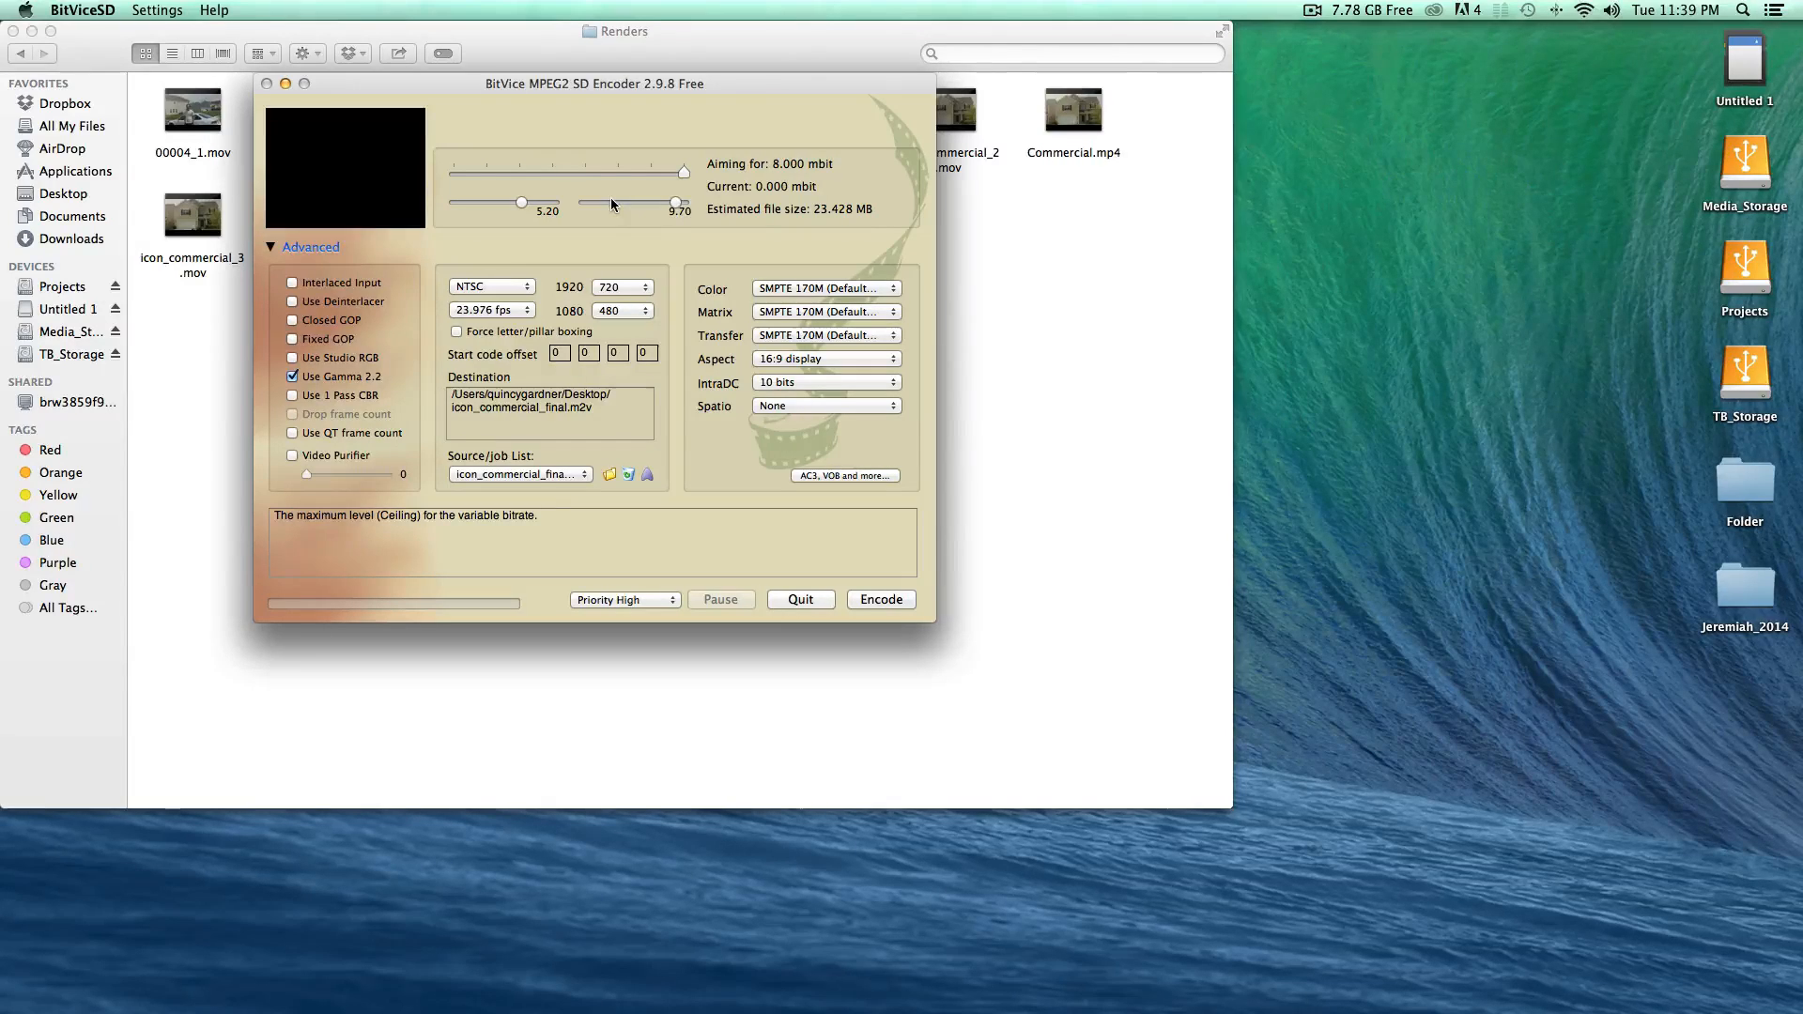
Step: Start encoding the video and move the encoder window clear of the rendered files
click(877, 599)
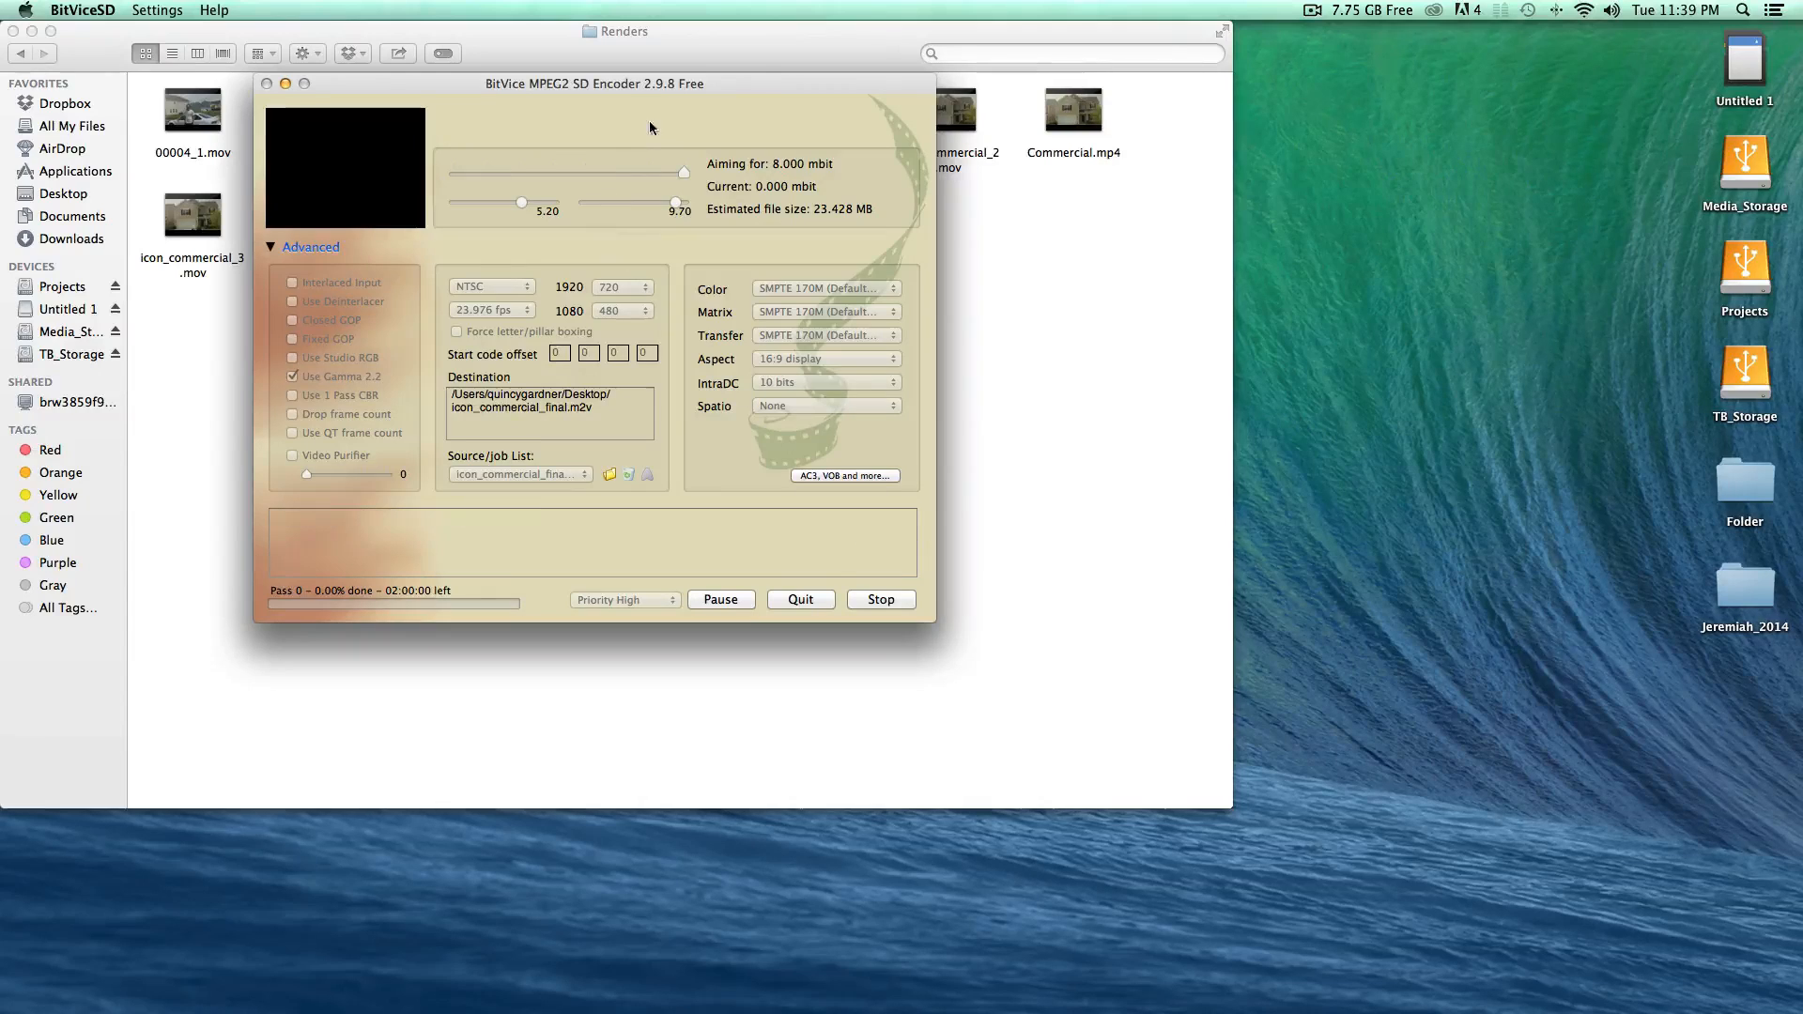
drag(654, 84, 691, 201)
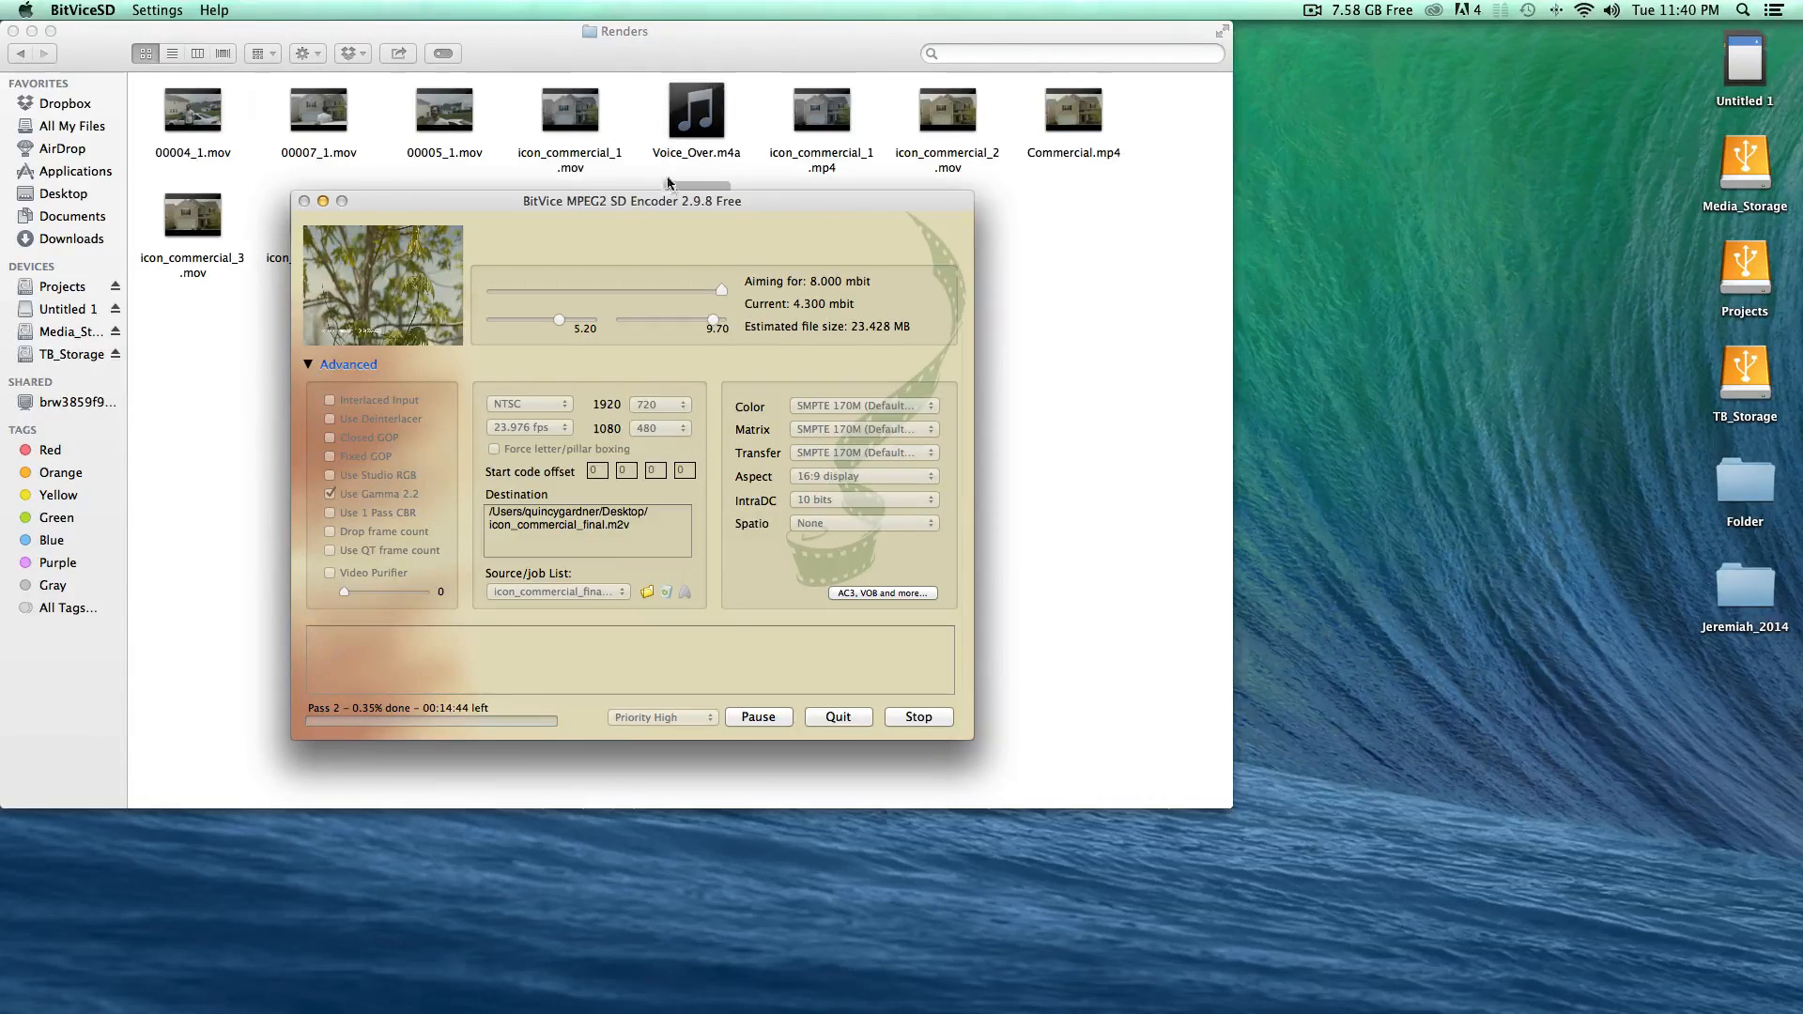
drag(679, 198, 1339, 192)
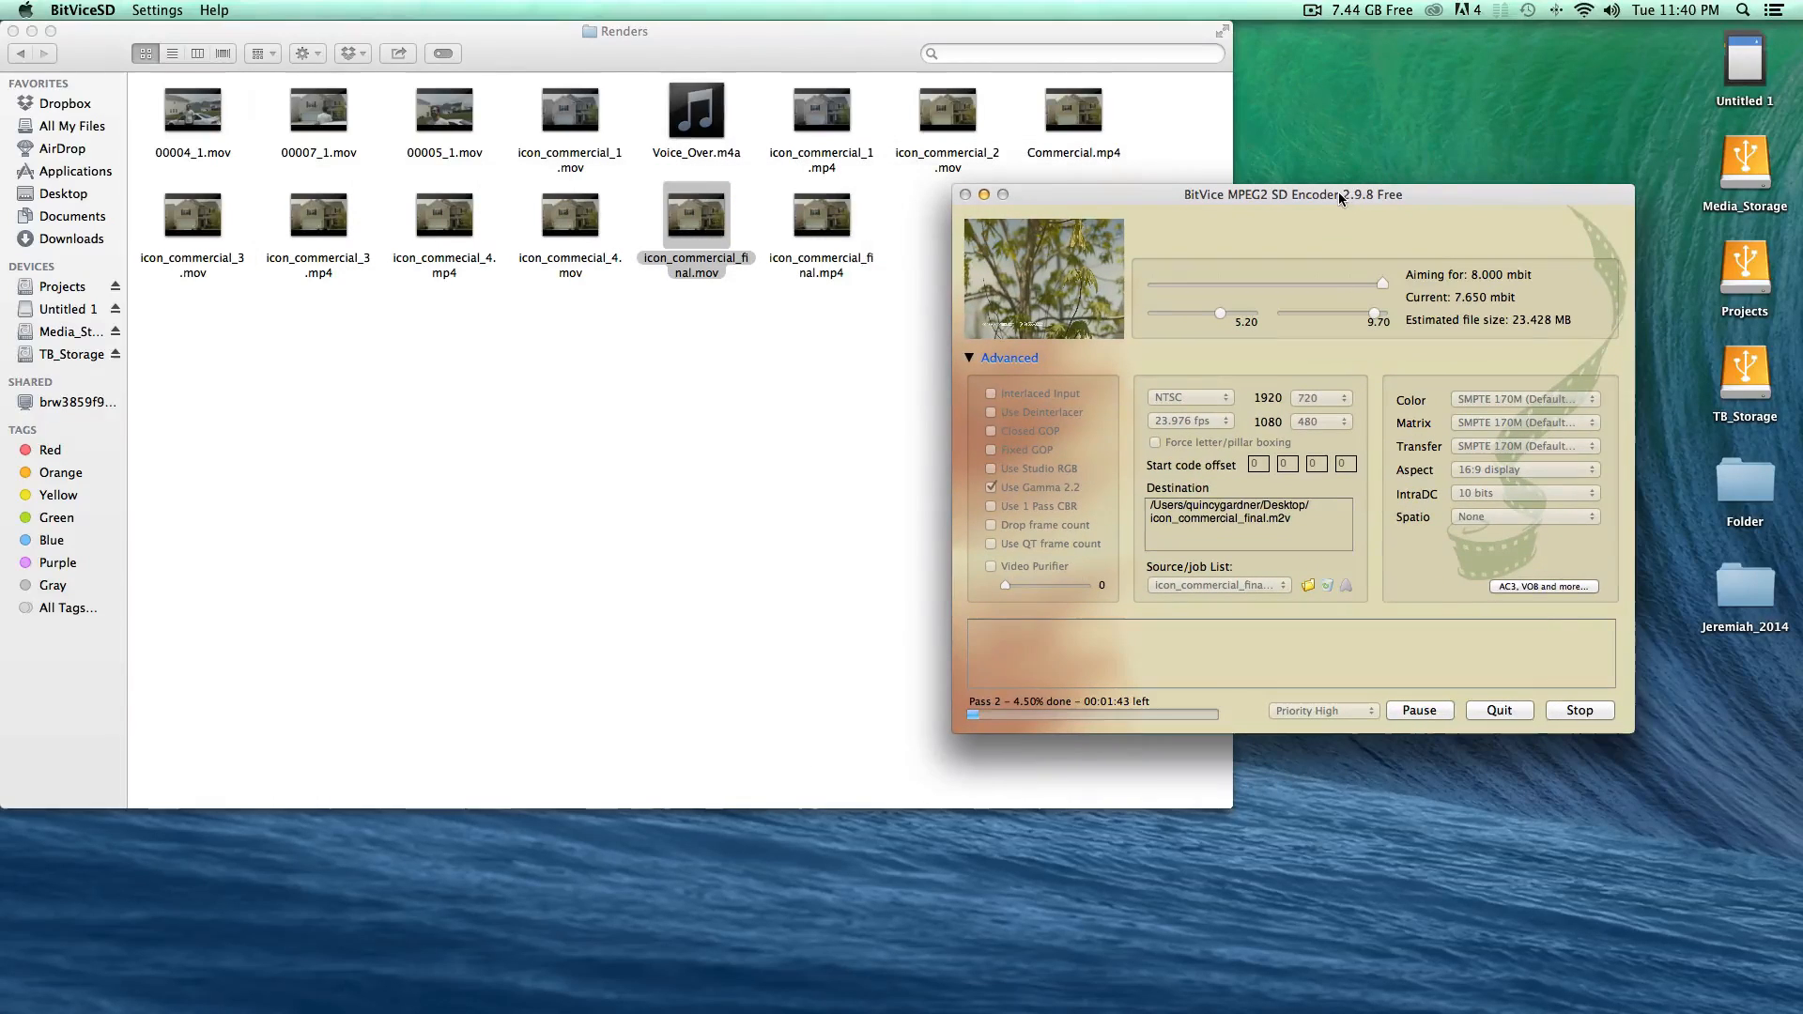